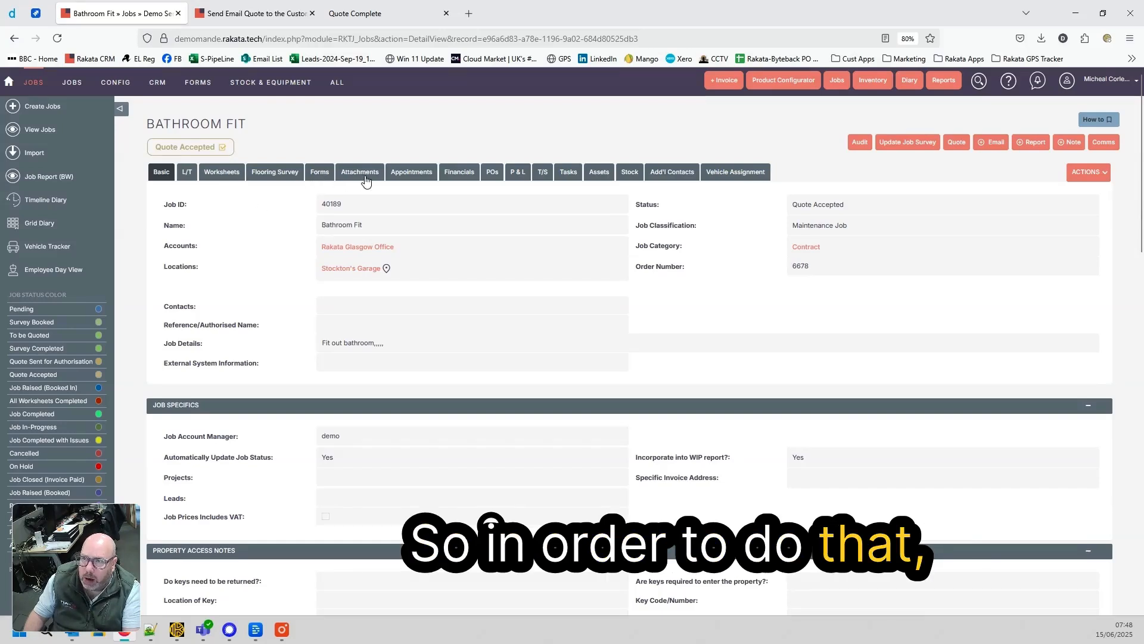
Step: Convert the Bathroom Fit job's accepted quote to orders from its financials and confirm the conversion
{"action": "left_click", "coordinate": [468, 174]}
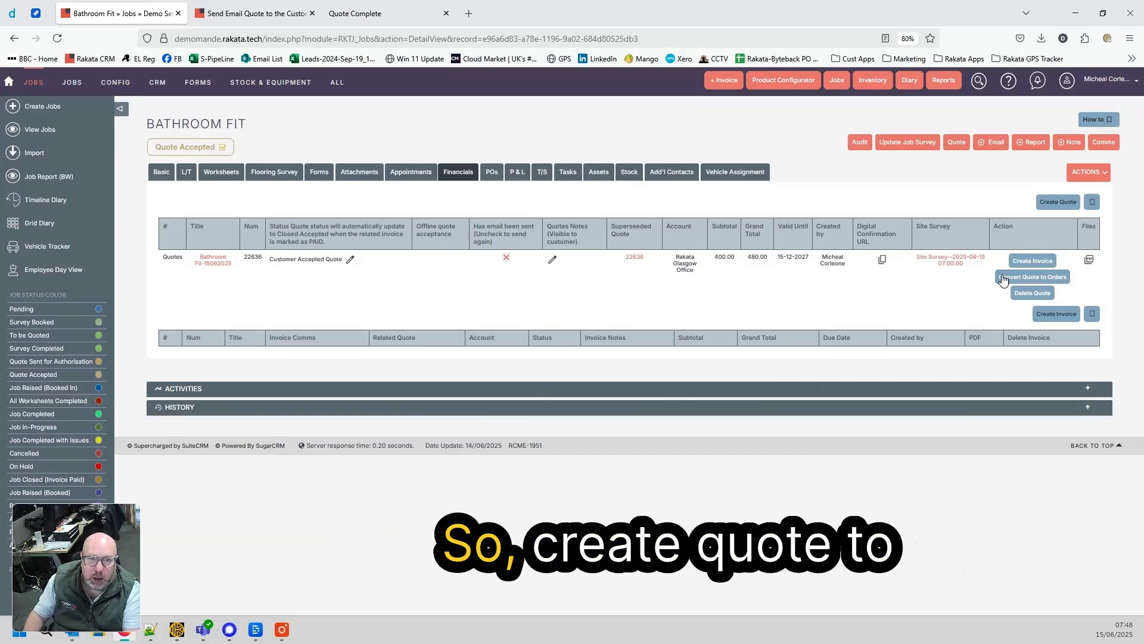
{"action": "left_click", "coordinate": [1036, 278]}
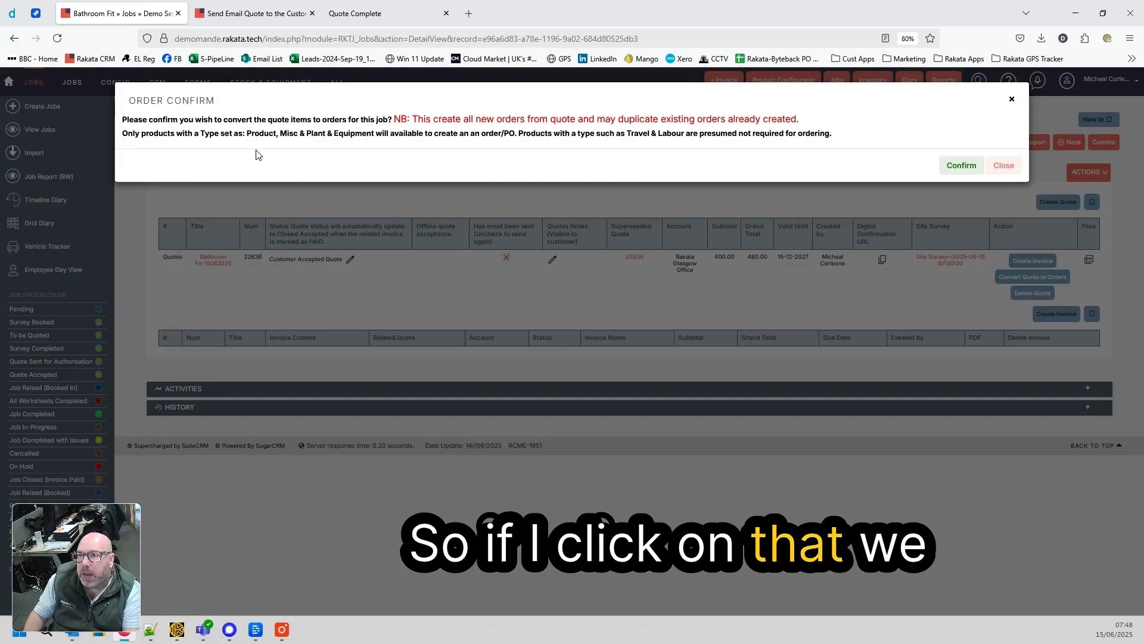
{"action": "left_click_drag", "start_coordinate": [251, 146], "coordinate": [294, 143]}
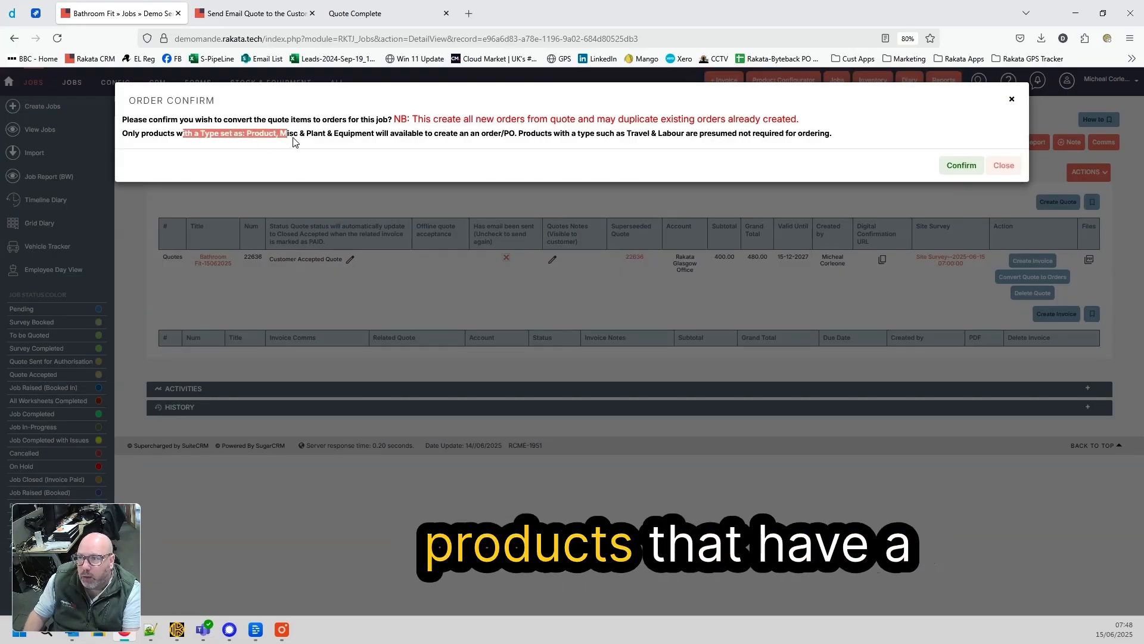
{"action": "left_click", "coordinate": [263, 141]}
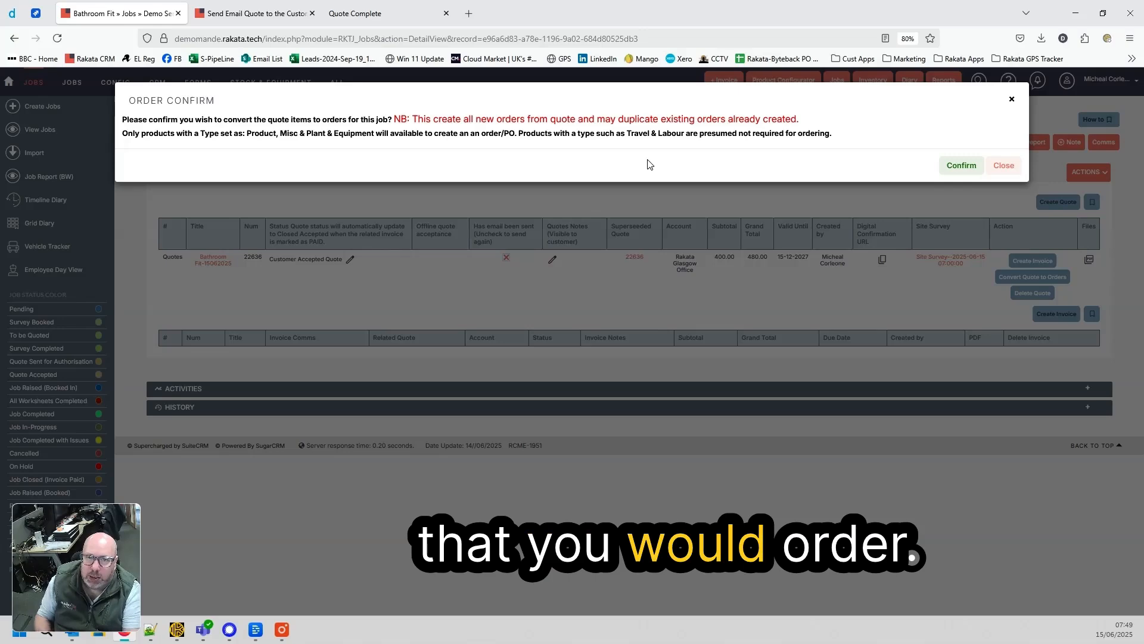
{"action": "left_click", "coordinate": [961, 167]}
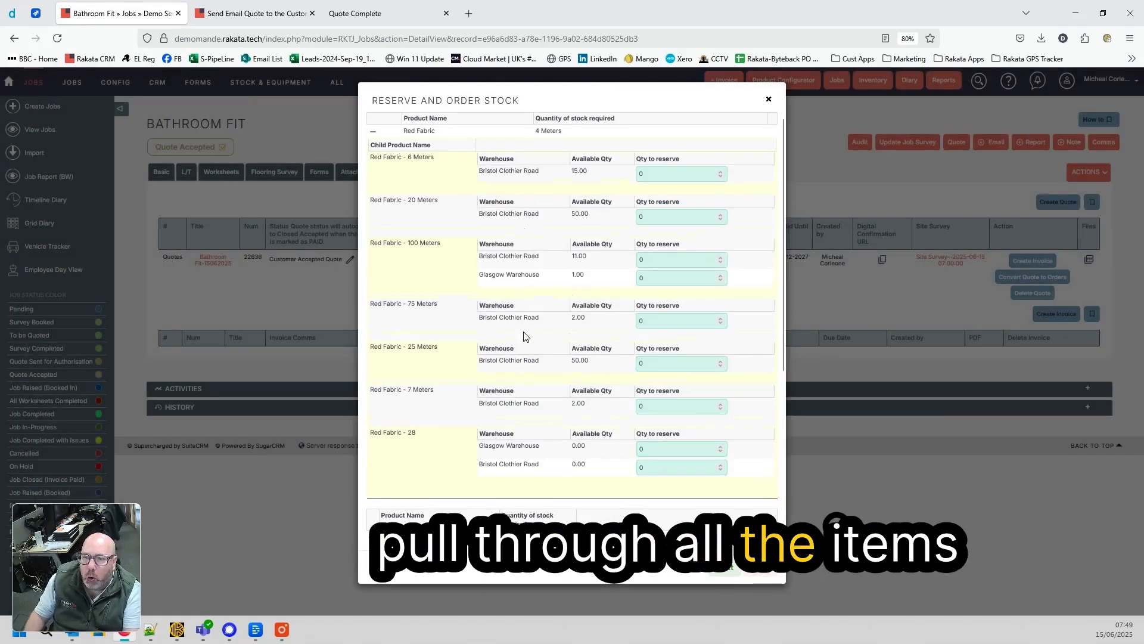
Step: Check required quantities and warehouse availability for the quoted products, and continue to purchase order creation without reserving any stock
{"action": "scroll", "coordinate": [528, 319], "scroll_direction": "down", "scroll_amount": 1}
{"action": "scroll", "coordinate": [530, 297], "scroll_direction": "up", "scroll_amount": 1}
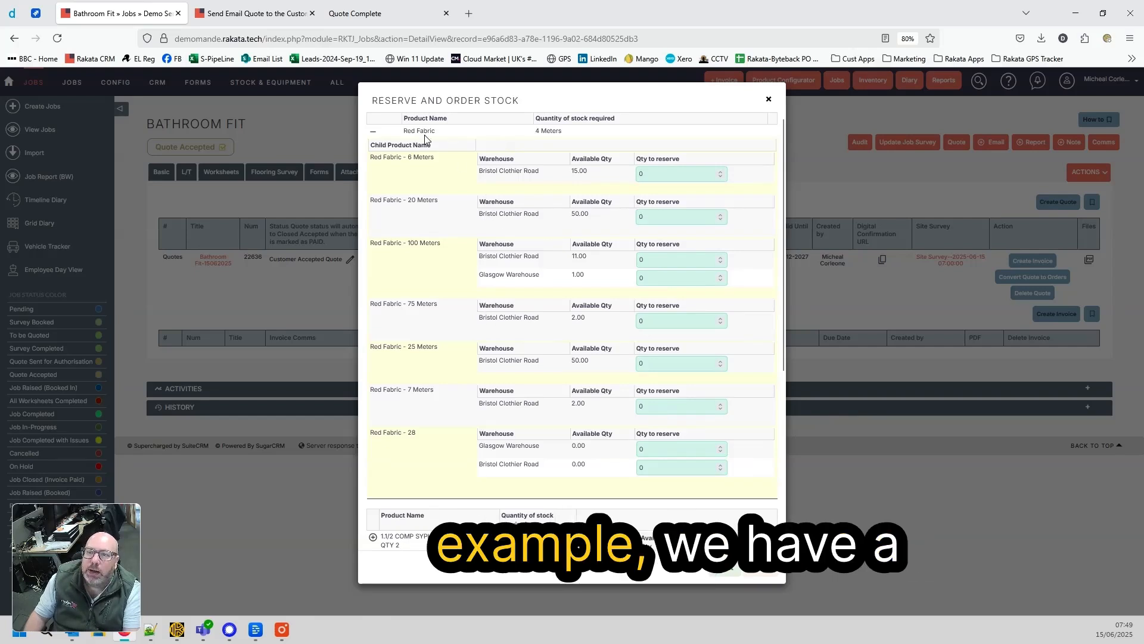
{"action": "left_click_drag", "start_coordinate": [407, 130], "coordinate": [460, 132]}
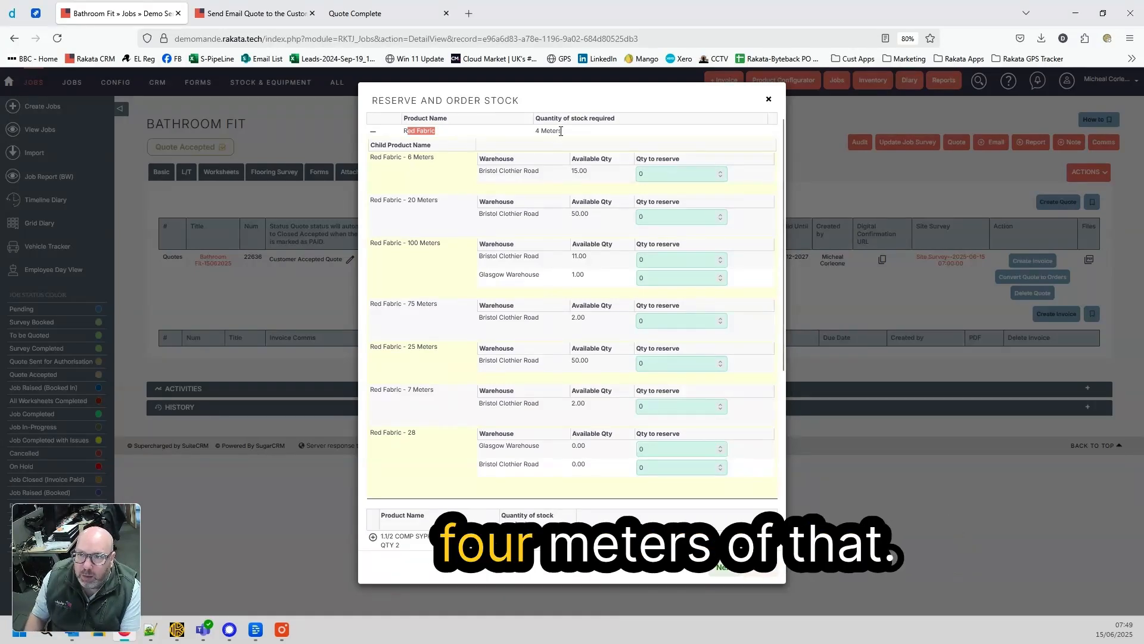
{"action": "left_click_drag", "start_coordinate": [565, 135], "coordinate": [508, 132]}
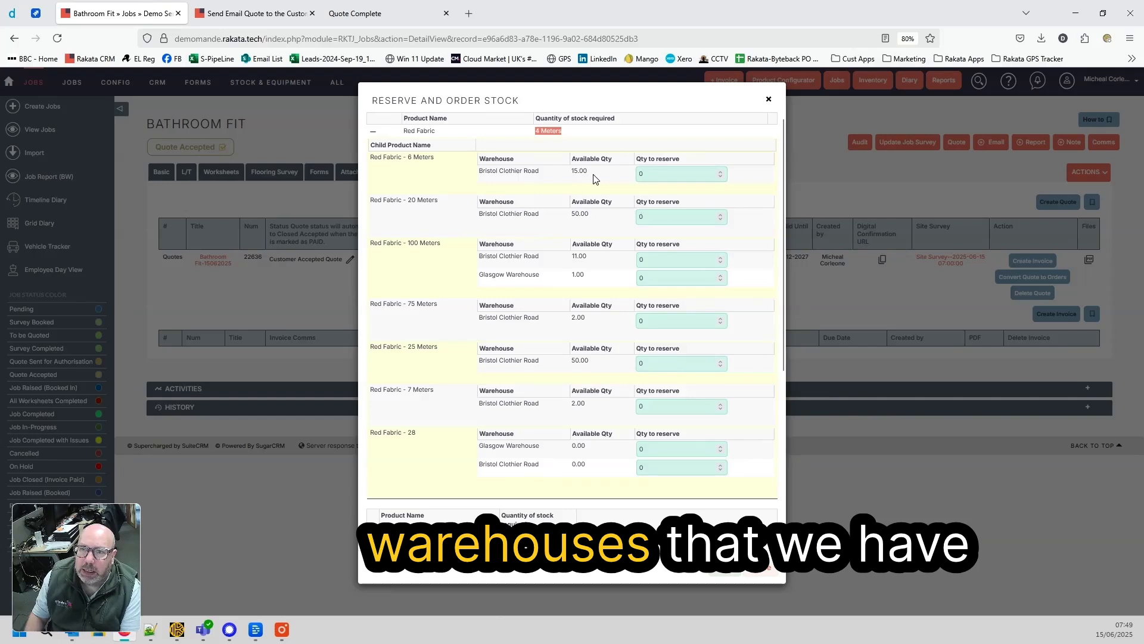
{"action": "left_click_drag", "start_coordinate": [435, 158], "coordinate": [409, 158]}
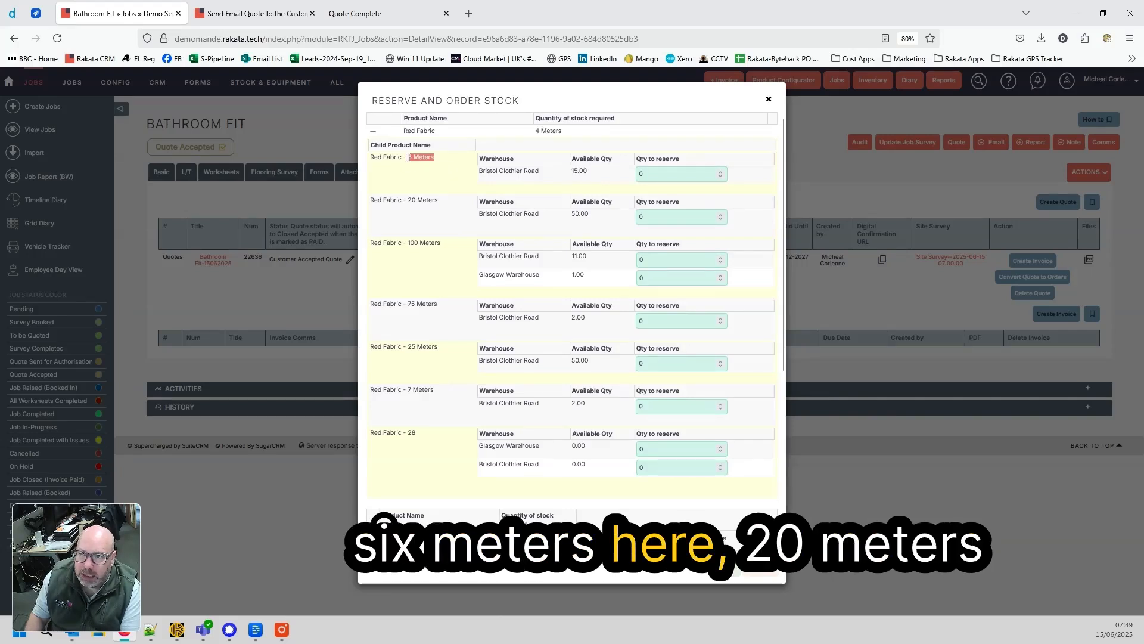
{"action": "left_click_drag", "start_coordinate": [438, 201], "coordinate": [402, 200]}
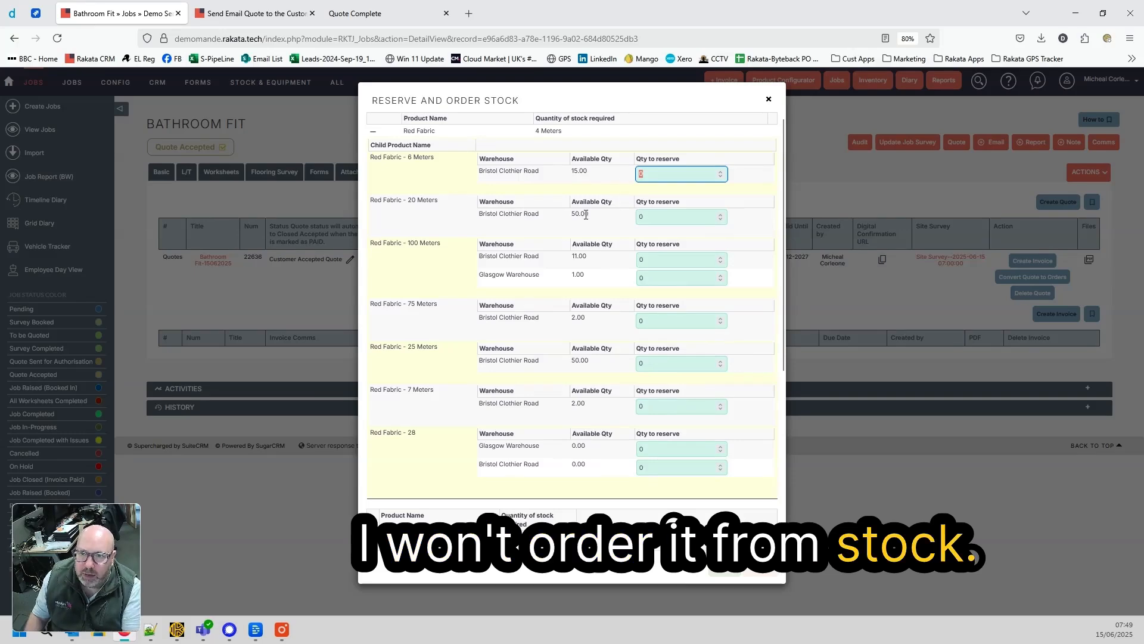
{"action": "scroll", "coordinate": [613, 204], "scroll_direction": "down", "scroll_amount": 5}
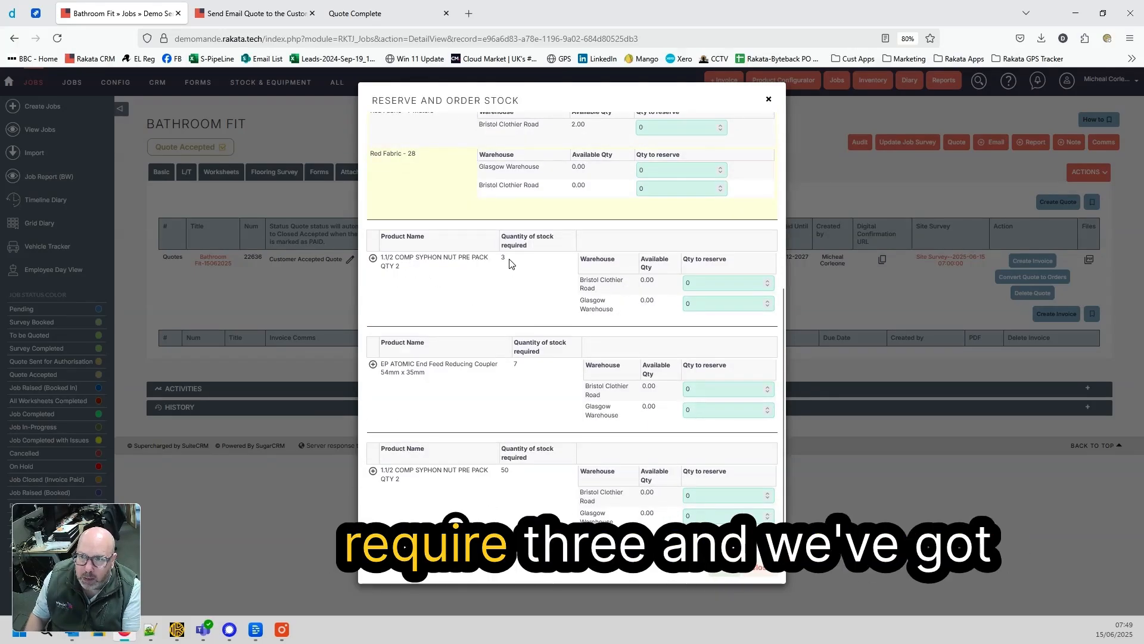
{"action": "left_click_drag", "start_coordinate": [487, 258], "coordinate": [509, 257]}
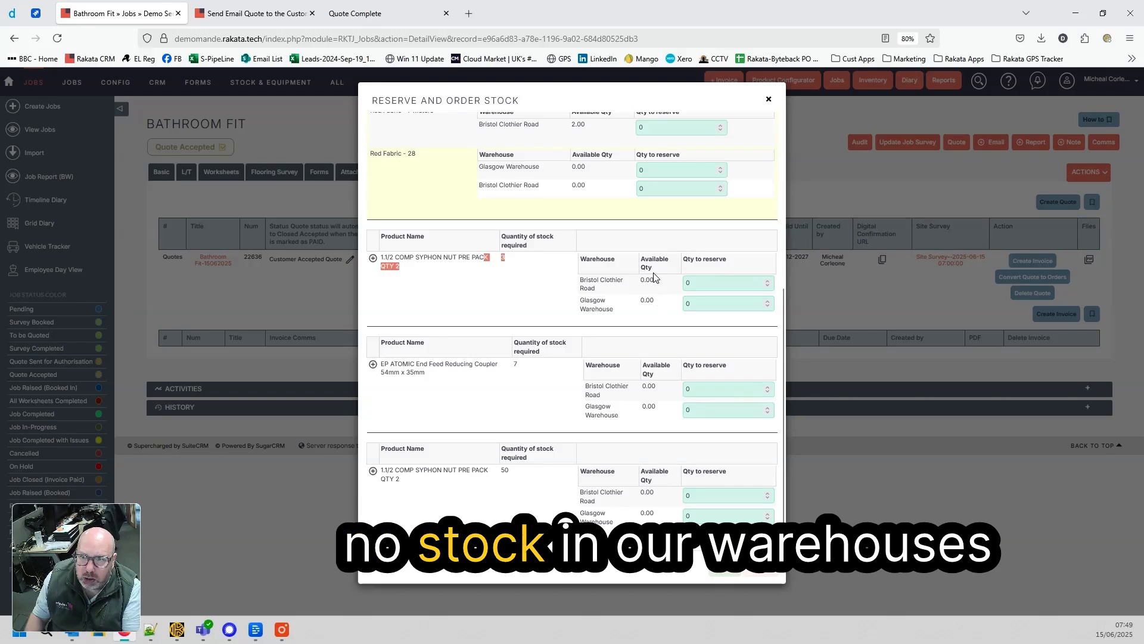
{"action": "scroll", "coordinate": [663, 348], "scroll_direction": "down", "scroll_amount": 1}
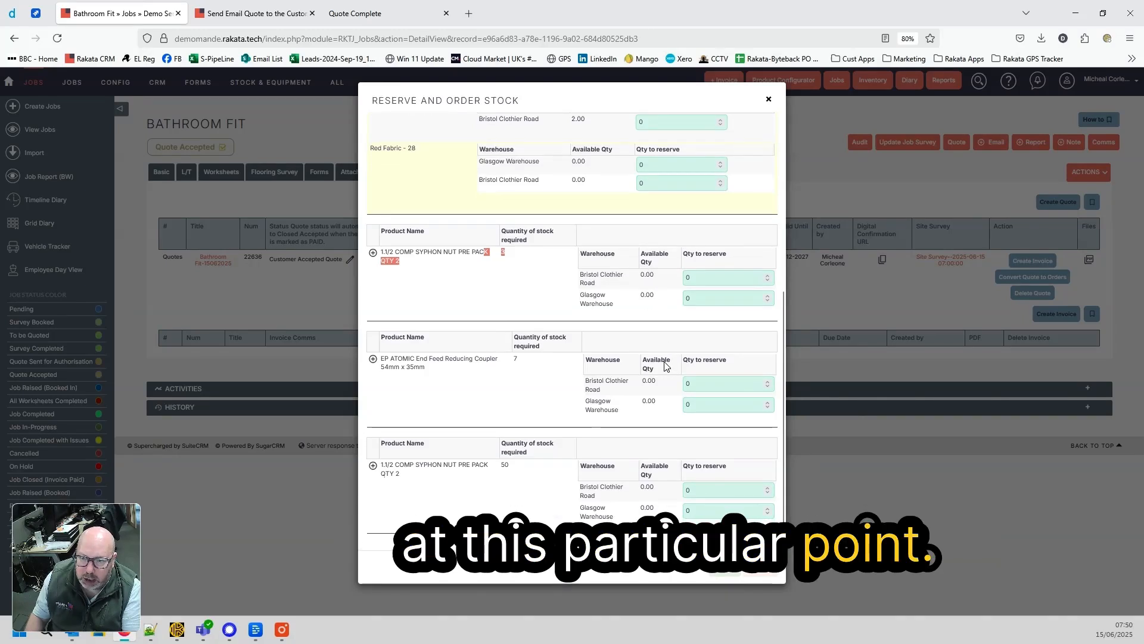
{"action": "scroll", "coordinate": [665, 351], "scroll_direction": "up", "scroll_amount": 3}
{"action": "scroll", "coordinate": [664, 358], "scroll_direction": "down", "scroll_amount": 3}
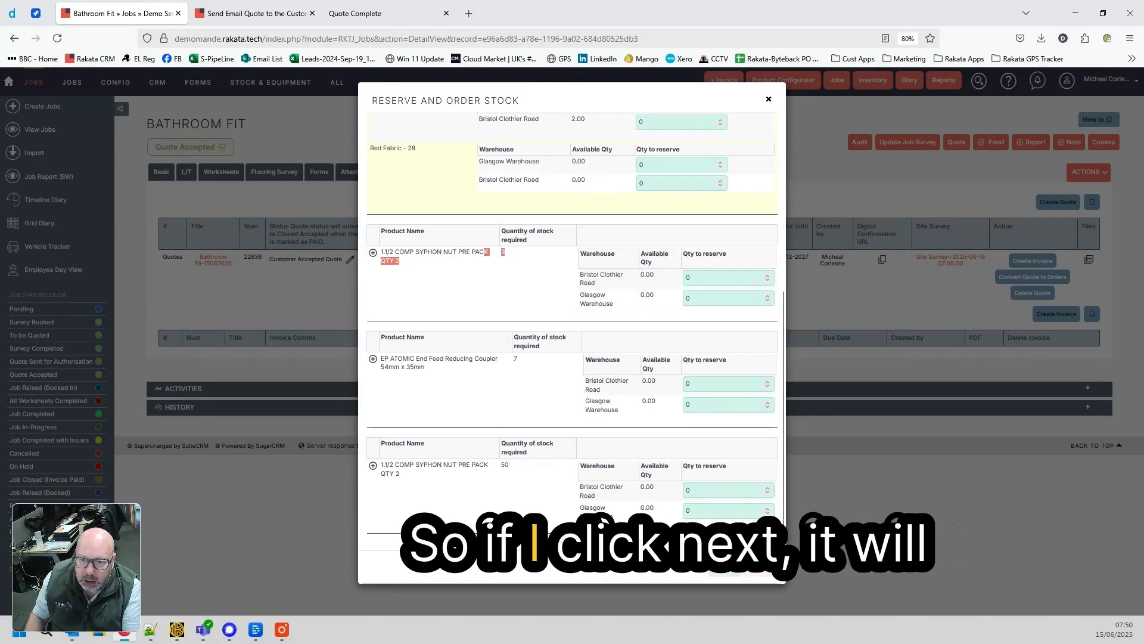
{"action": "left_click", "coordinate": [718, 574]}
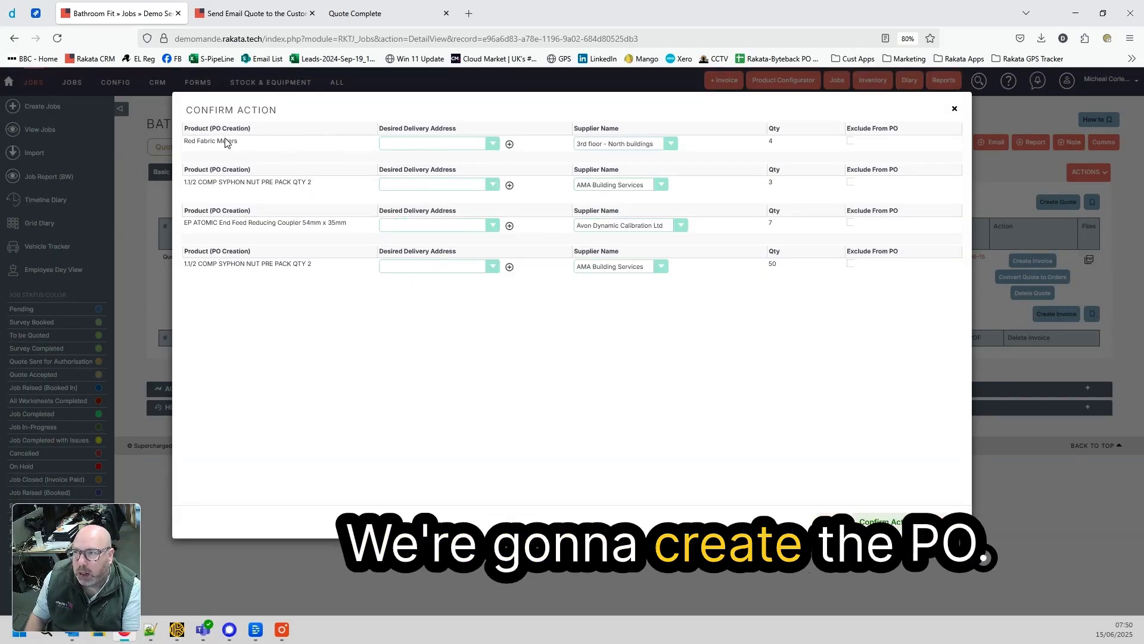
Step: Set the Red Fabric Meters delivery warehouse to Bristol Clothier Road and add the first listed user's address as its delivery address
{"action": "left_click", "coordinate": [459, 145]}
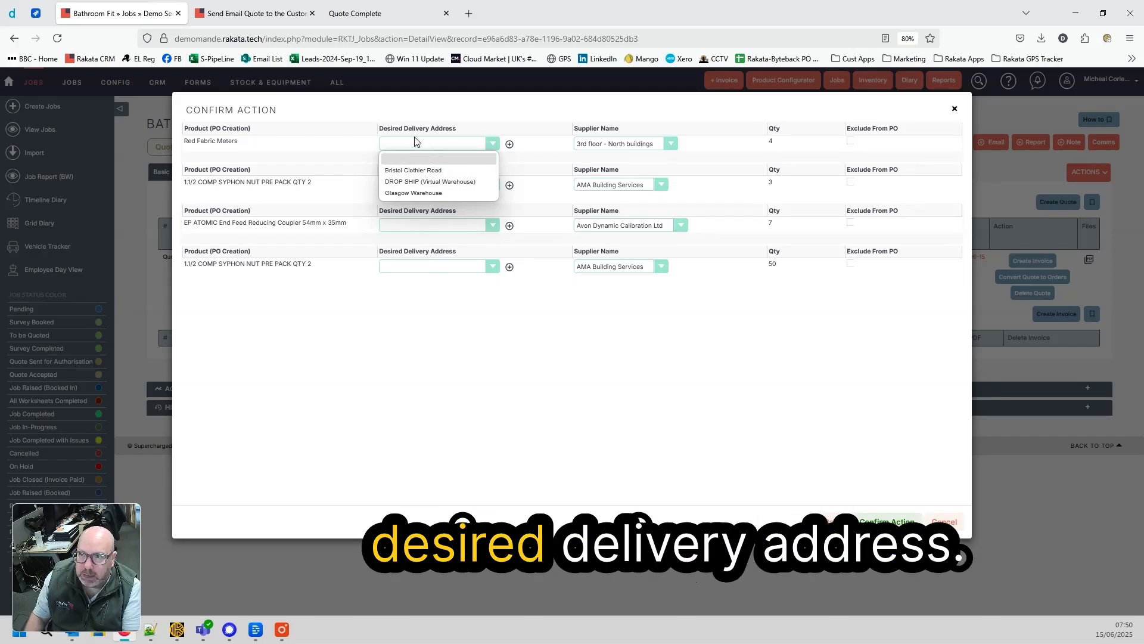
{"action": "left_click", "coordinate": [414, 170]}
{"action": "left_click", "coordinate": [509, 146]}
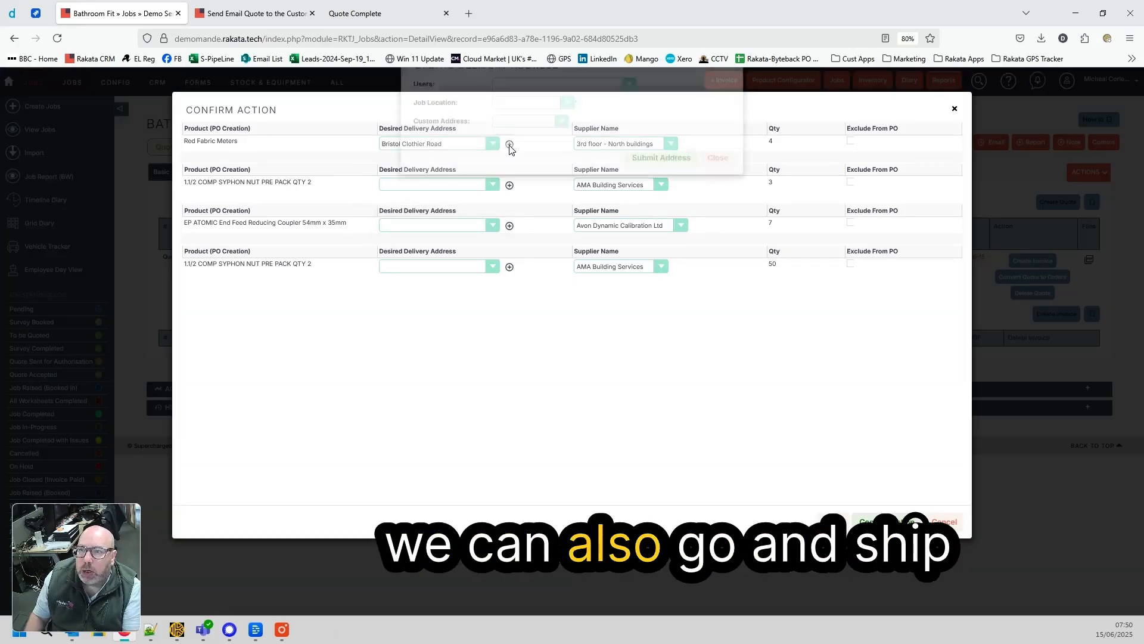
{"action": "left_click", "coordinate": [516, 120]}
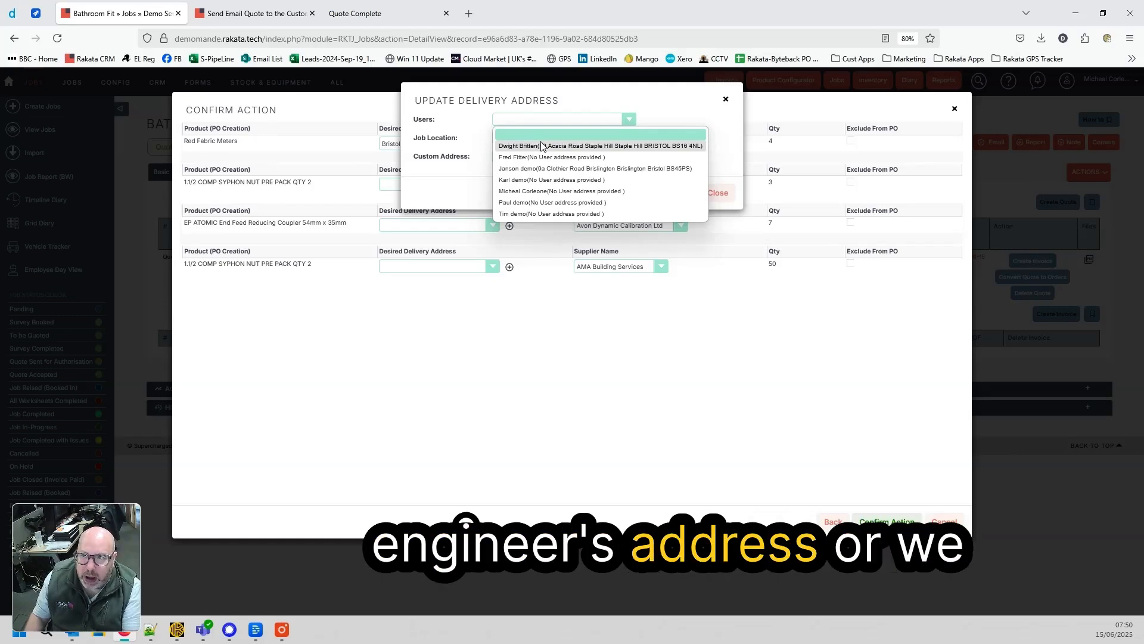
{"action": "left_click", "coordinate": [452, 150]}
{"action": "left_click", "coordinate": [527, 138]}
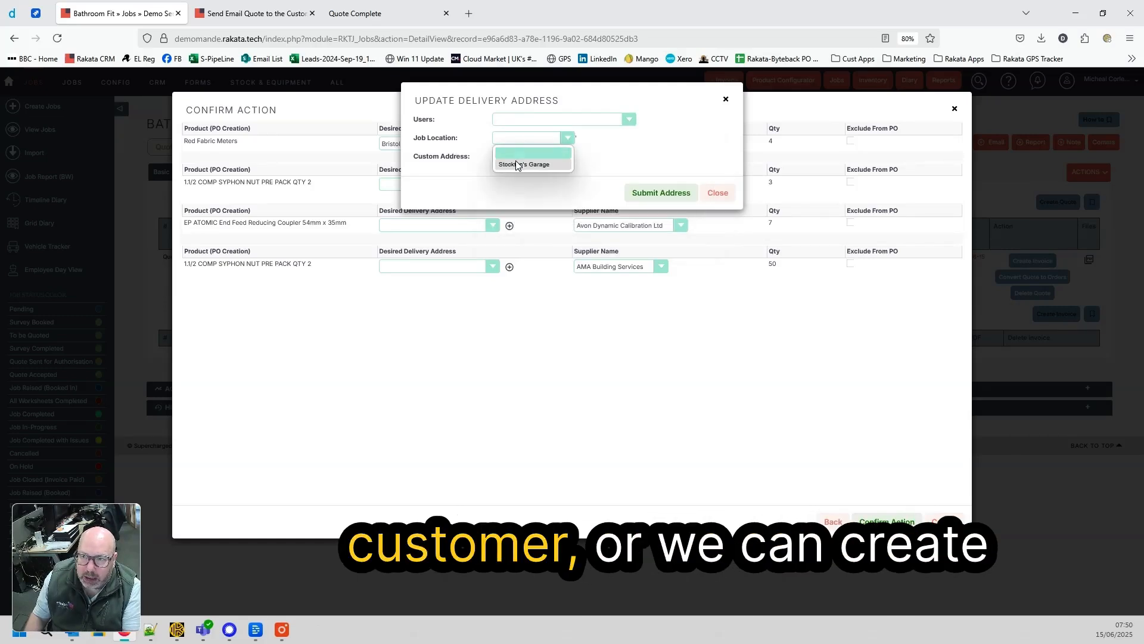
{"action": "left_click", "coordinate": [468, 156]}
{"action": "left_click", "coordinate": [524, 157]}
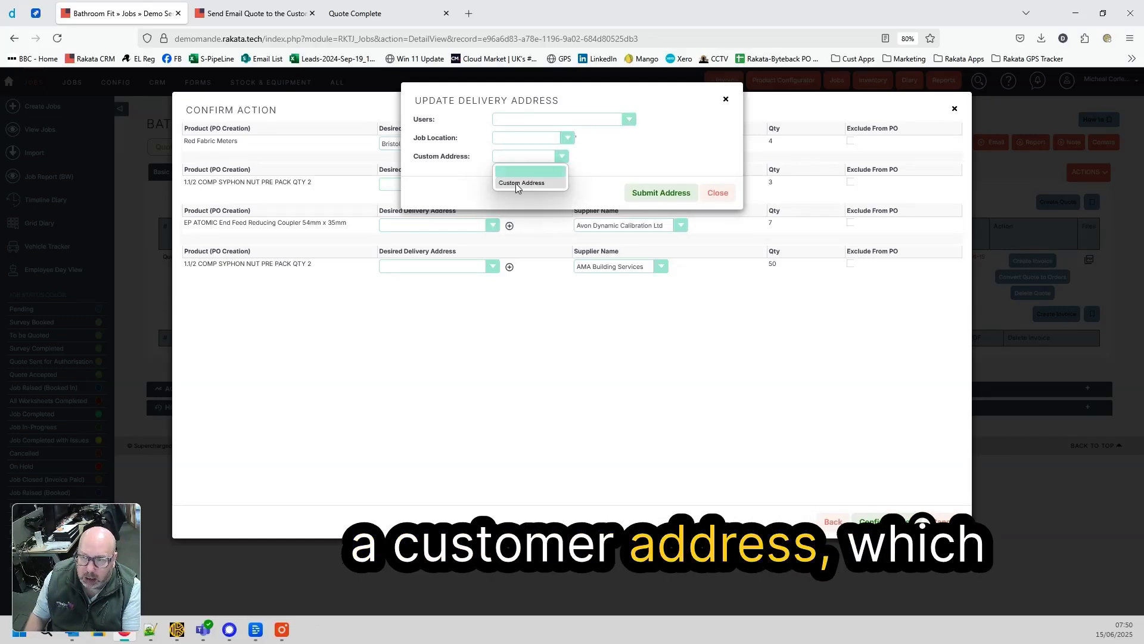
{"action": "left_click", "coordinate": [523, 126]}
{"action": "left_click", "coordinate": [655, 194]}
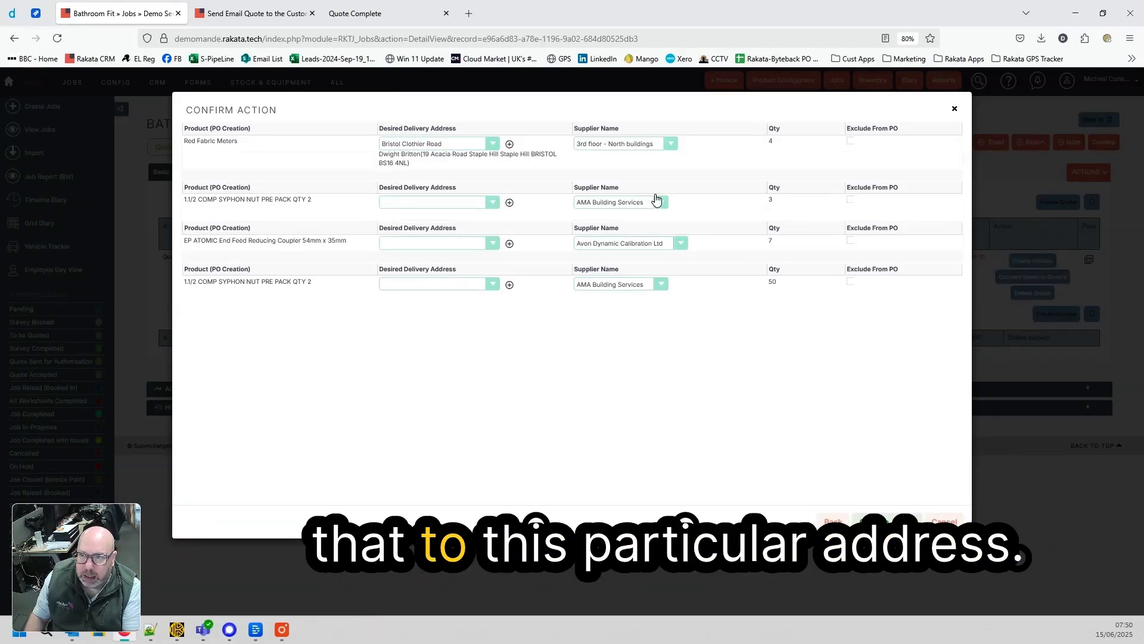
Step: Clear the Red Fabric Meters delivery warehouse and submit the first listed user's address as its delivery address
{"action": "left_click", "coordinate": [458, 144]}
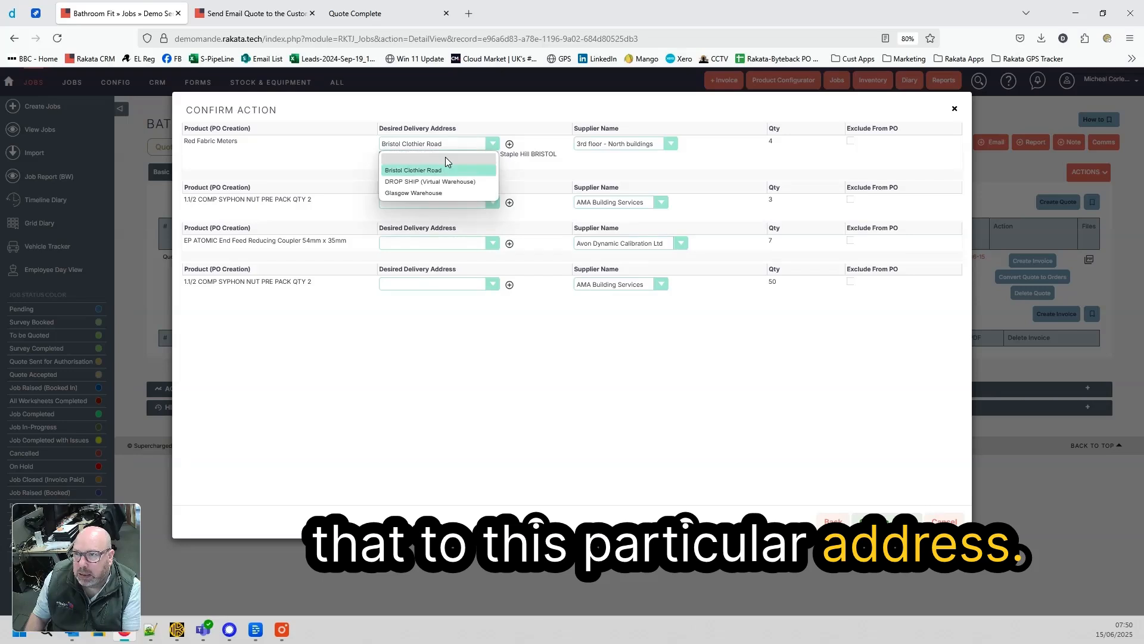
{"action": "left_click", "coordinate": [447, 159]}
{"action": "left_click", "coordinate": [509, 144]}
{"action": "left_click", "coordinate": [524, 122]}
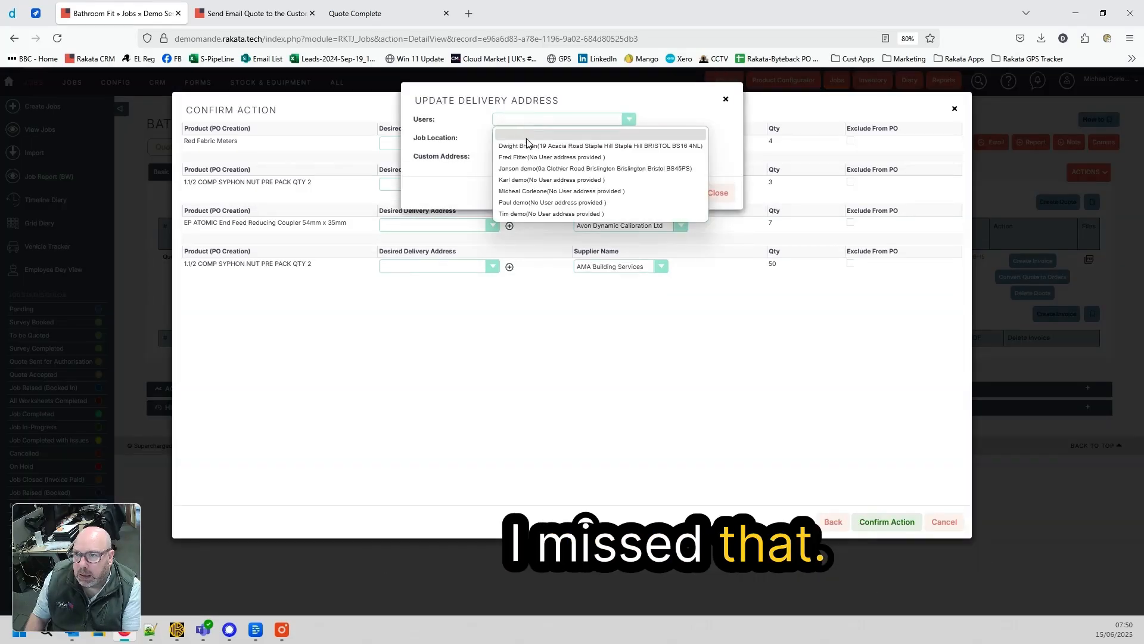
{"action": "left_click", "coordinate": [536, 146]}
{"action": "left_click", "coordinate": [655, 190]}
Step: Set delivery to Bristol Clothier Road for both syphon nut packs and Glasgow Warehouse for the reducing coupler, and confirm the purchase orders
{"action": "left_click", "coordinate": [435, 202]}
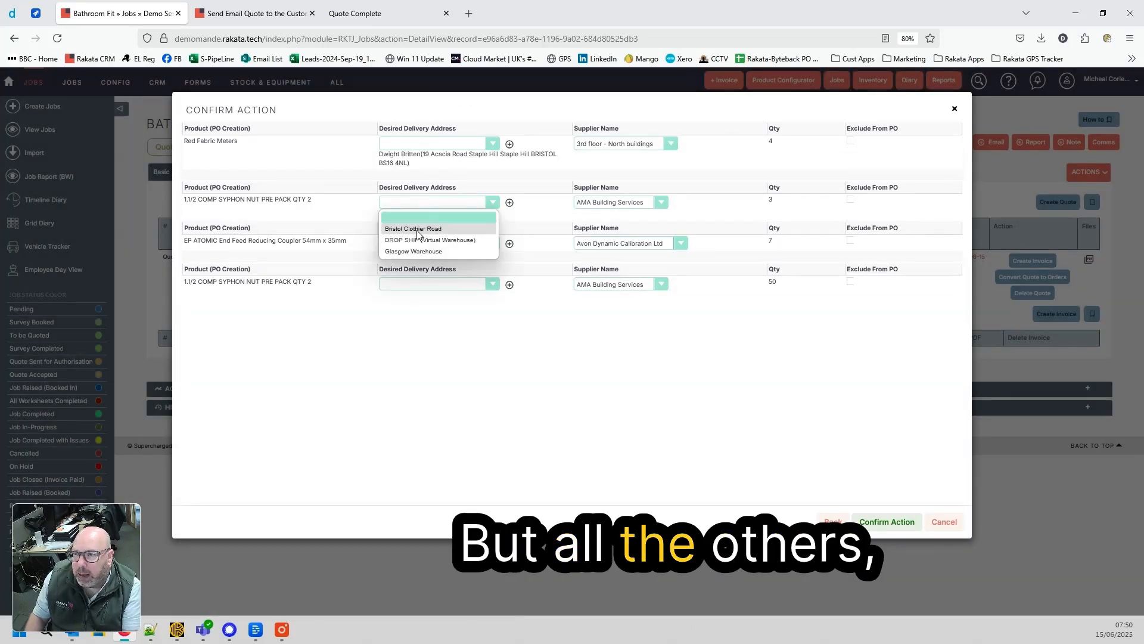
{"action": "left_click", "coordinate": [414, 228]}
{"action": "left_click", "coordinate": [417, 243]}
{"action": "left_click", "coordinate": [414, 292]}
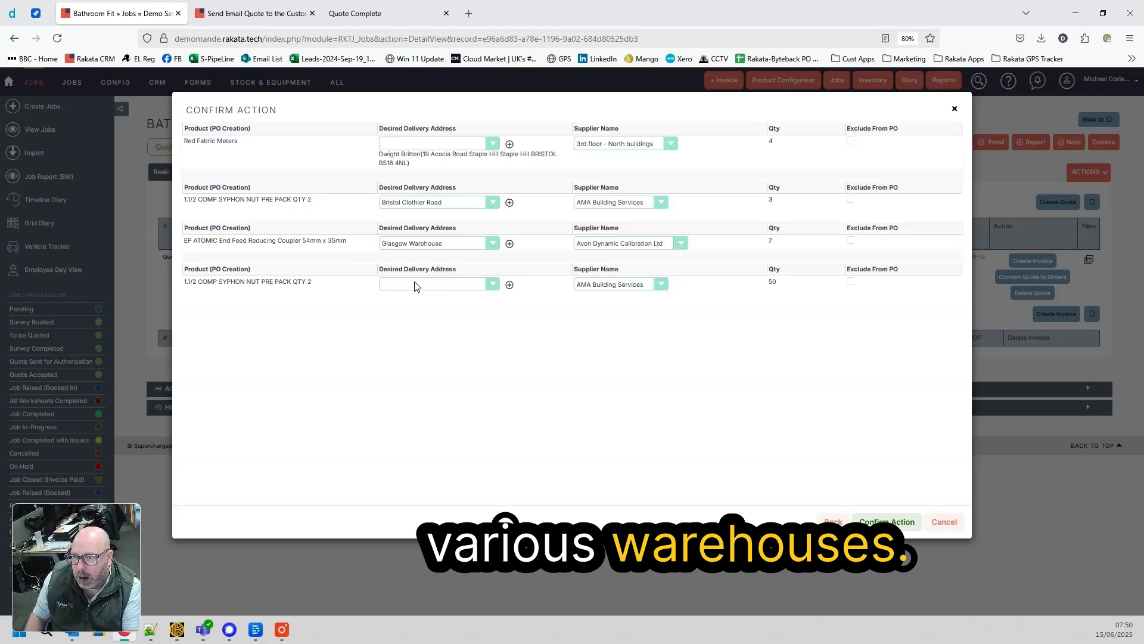
{"action": "left_click", "coordinate": [415, 284]}
{"action": "left_click", "coordinate": [413, 311]}
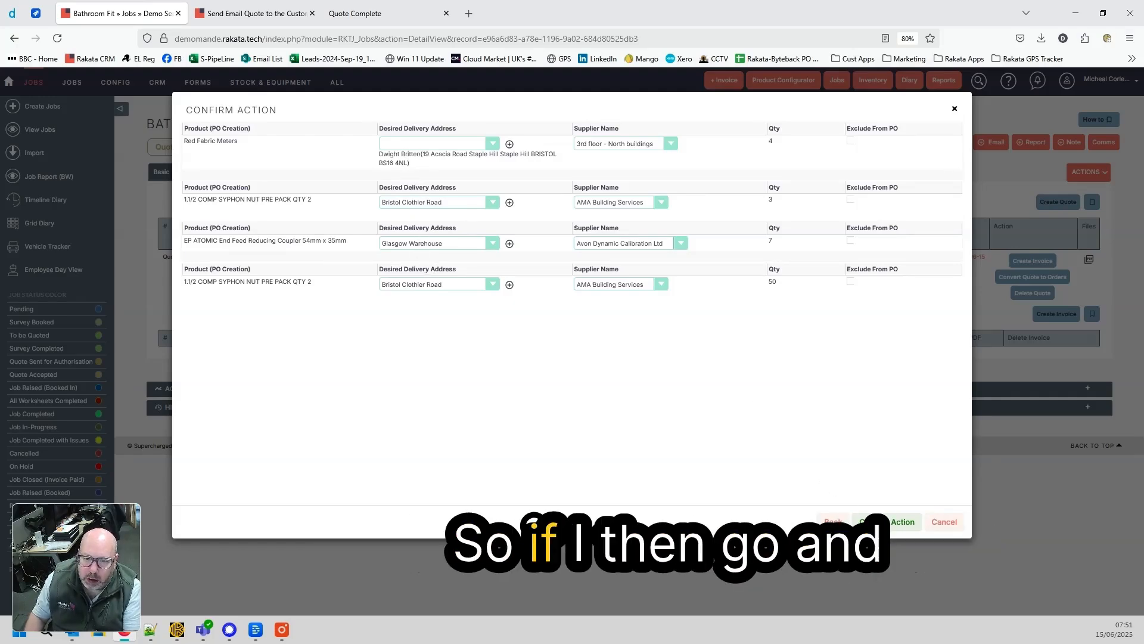
{"action": "left_click", "coordinate": [888, 522]}
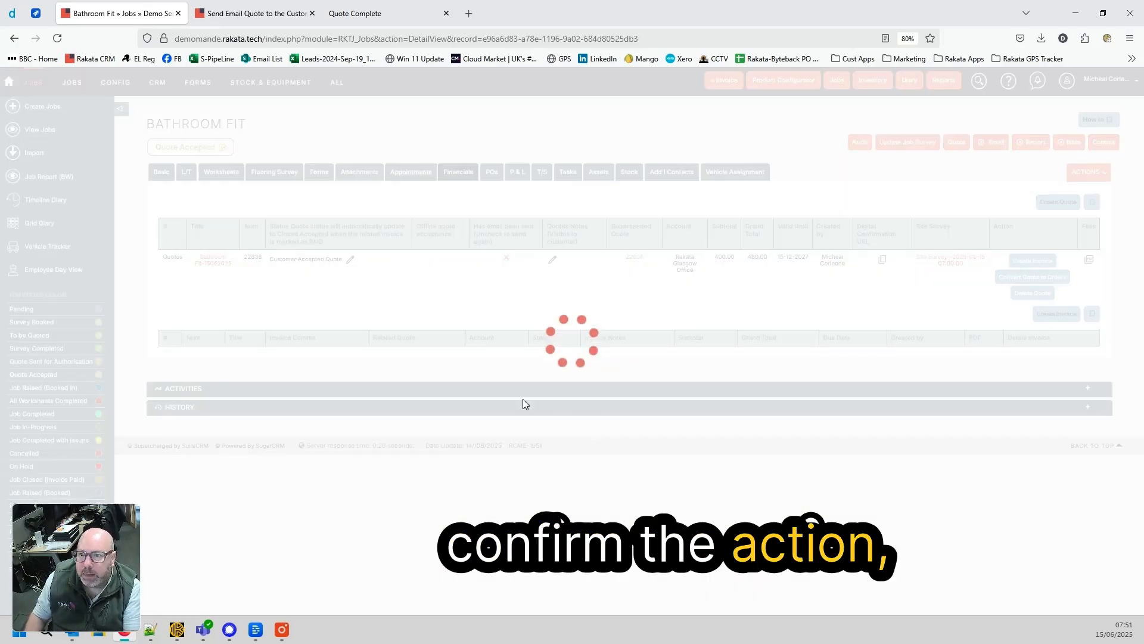
Step: From the job's stock orders, draft an email for the 50-quantity syphon nut purchase order with the body "I want to" and close it unsent
{"action": "left_click", "coordinate": [627, 179]}
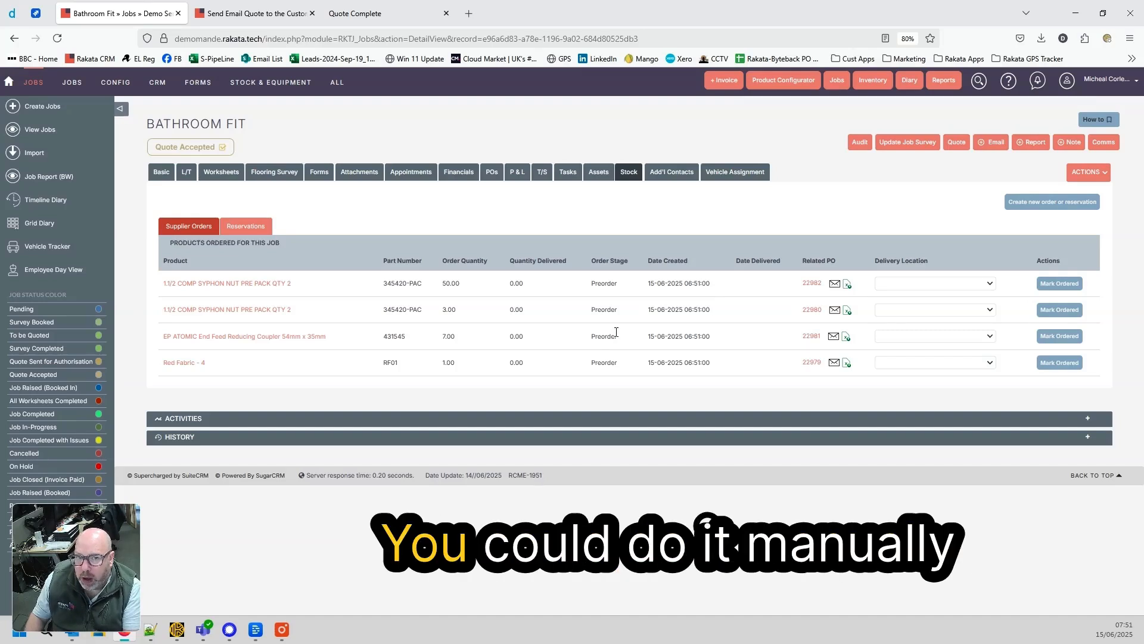
{"action": "left_click", "coordinate": [834, 284]}
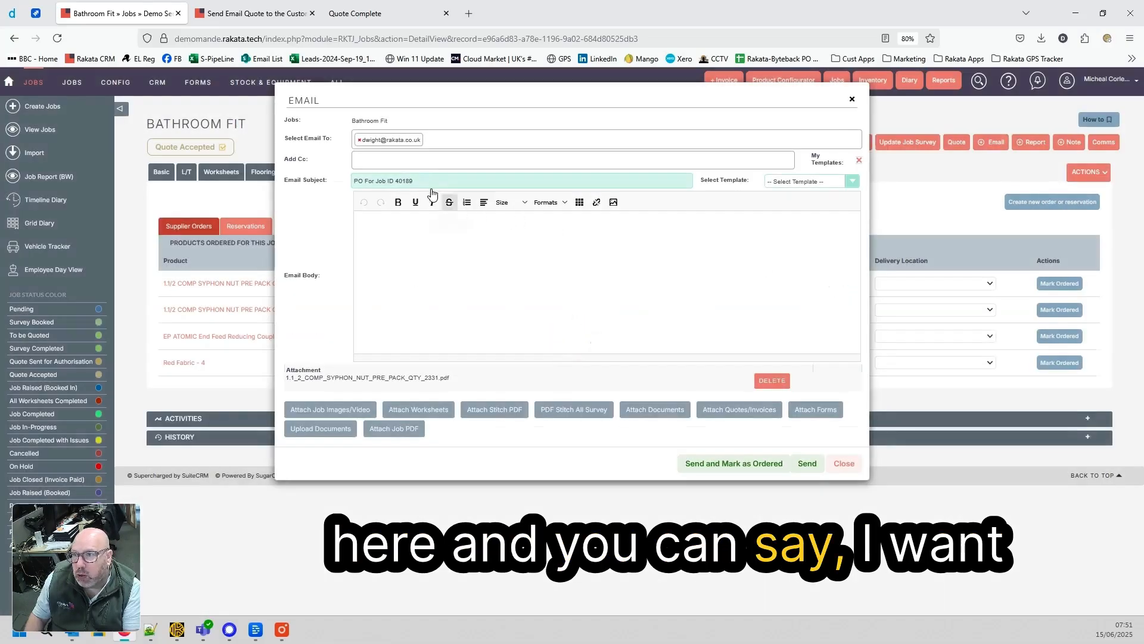
{"action": "left_click", "coordinate": [450, 238]}
{"action": "type", "text": "I"}
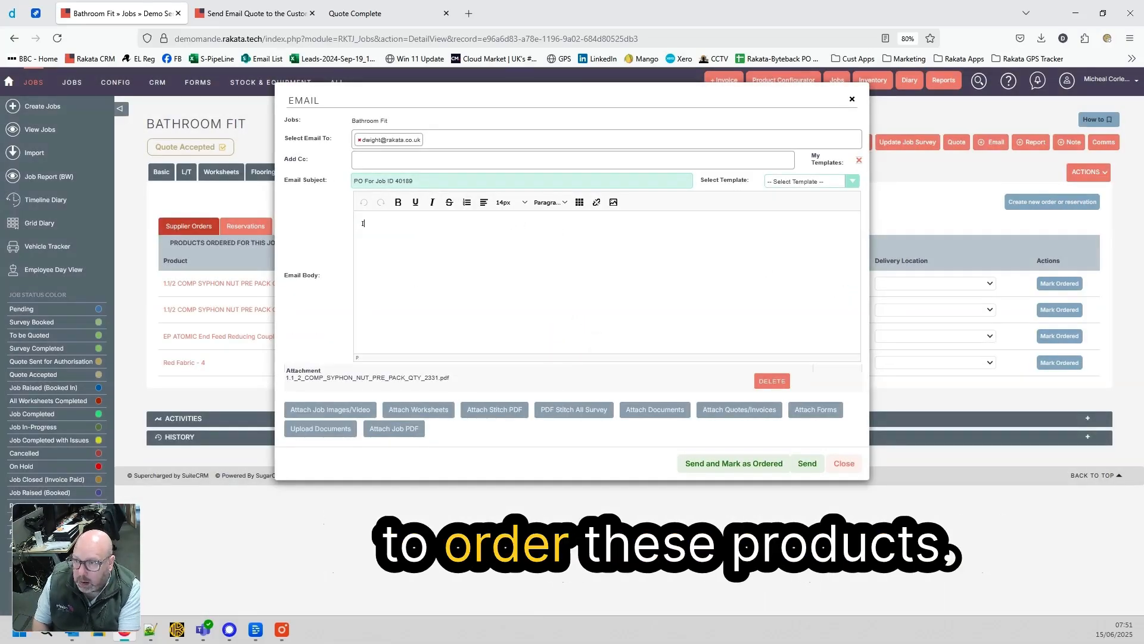
{"action": "type", "text": " want to"}
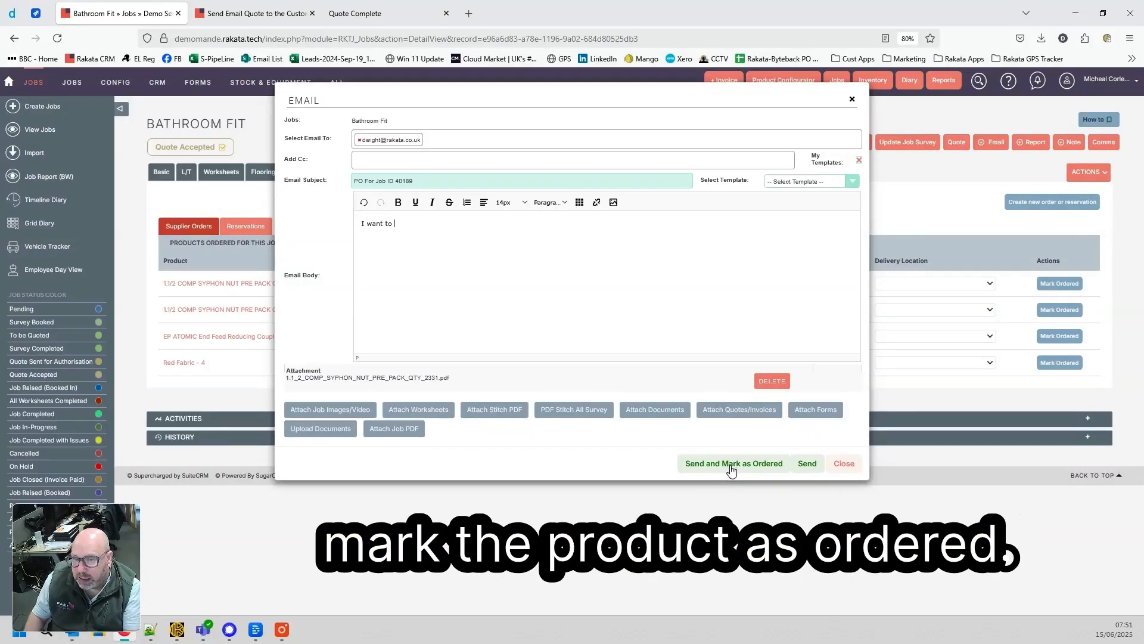
{"action": "left_click", "coordinate": [843, 465]}
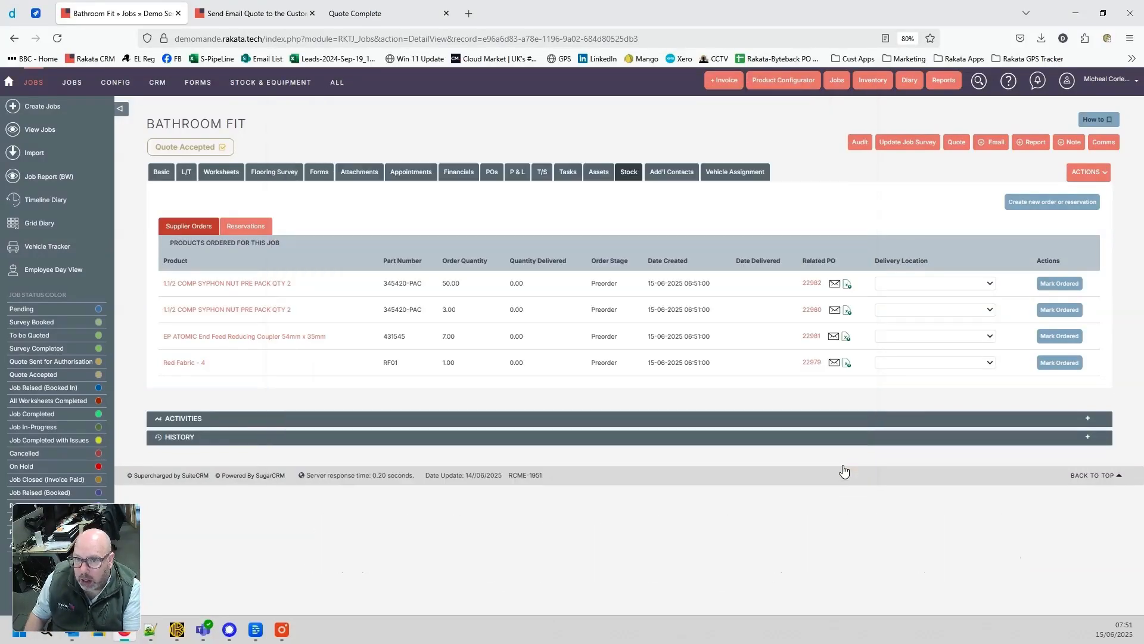
Step: Select all four draft purchase orders in the job's purchase order list
{"action": "left_click", "coordinate": [496, 177]}
{"action": "left_click", "coordinate": [1091, 255]}
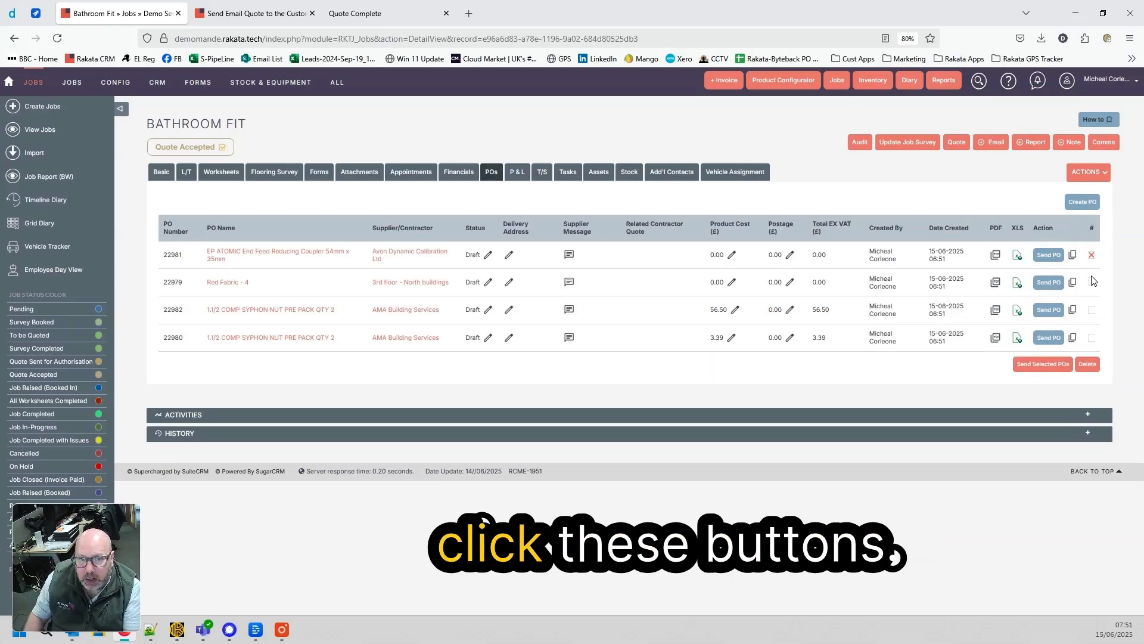
{"action": "left_click", "coordinate": [1091, 283]}
{"action": "left_click", "coordinate": [1092, 309]}
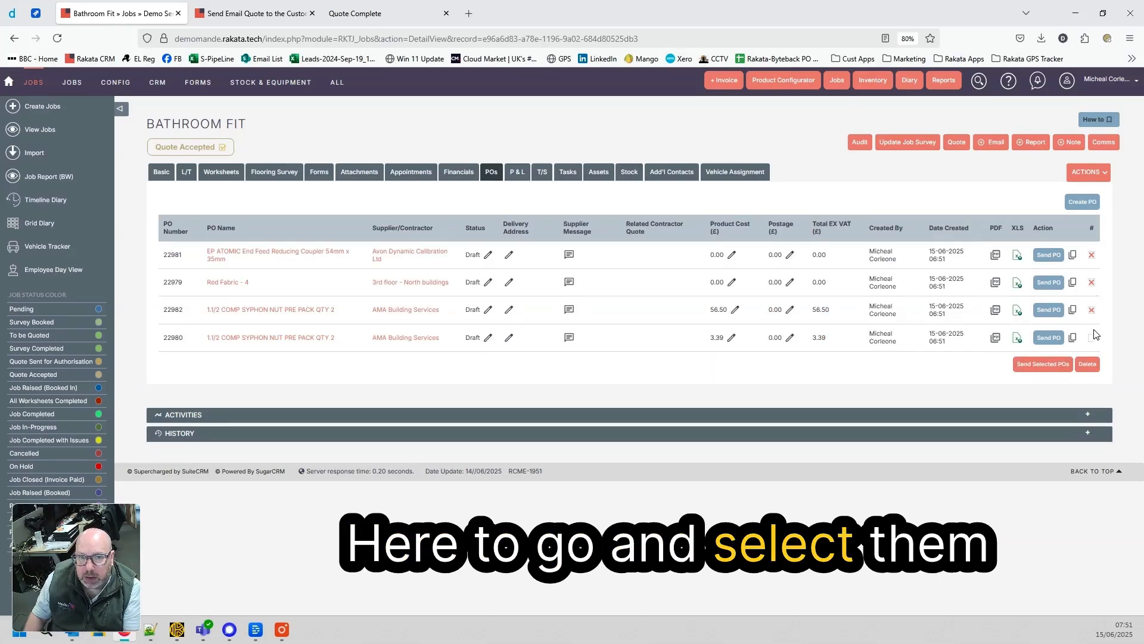
{"action": "left_click", "coordinate": [1092, 337]}
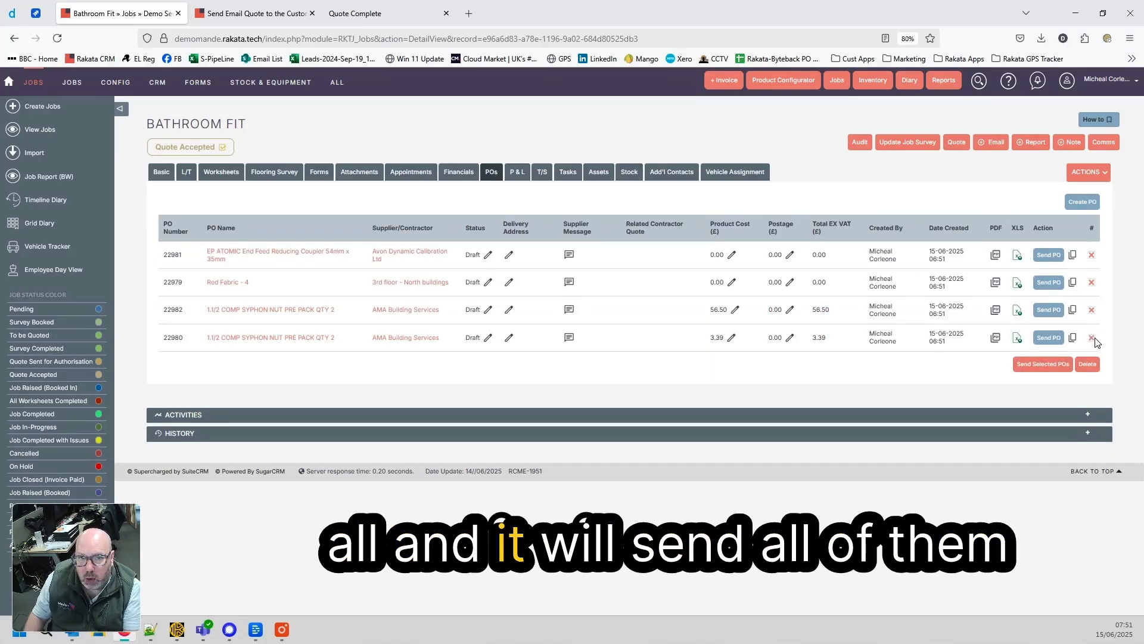
Step: Email the four selected purchase orders to their suppliers using the Send PO to Supplier template
{"action": "left_click", "coordinate": [1052, 370]}
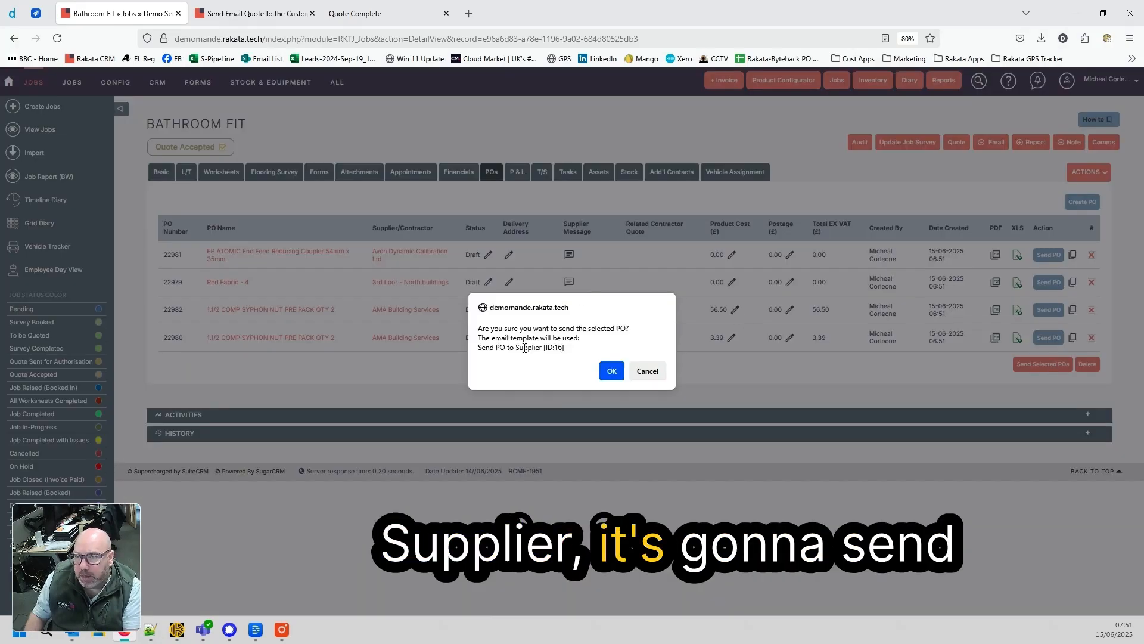
{"action": "left_click", "coordinate": [602, 370]}
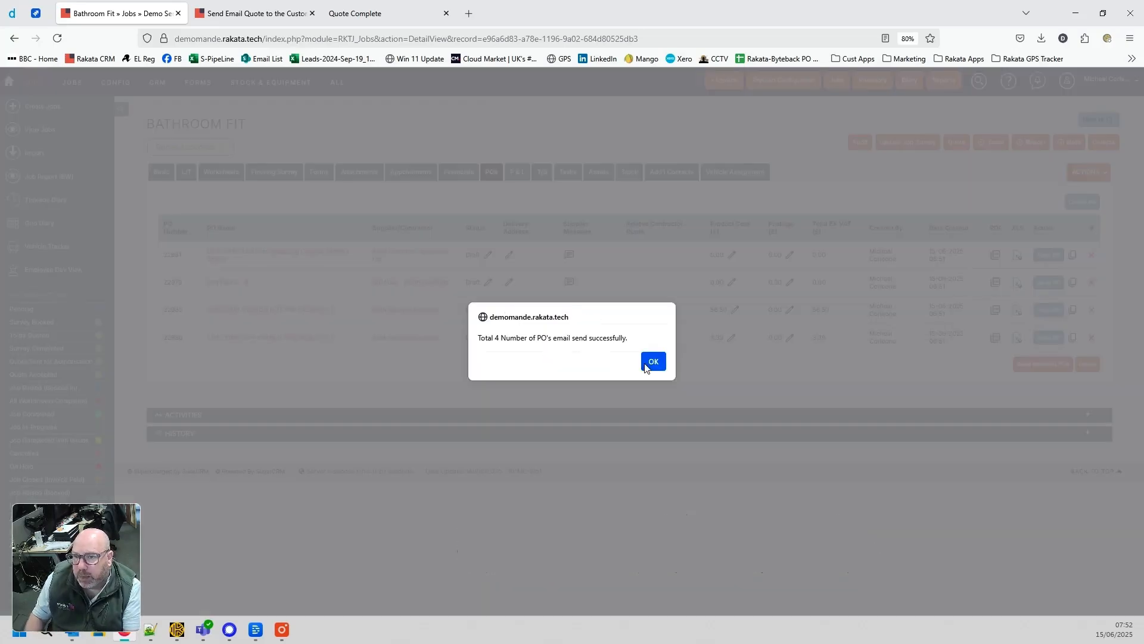
{"action": "left_click", "coordinate": [652, 361]}
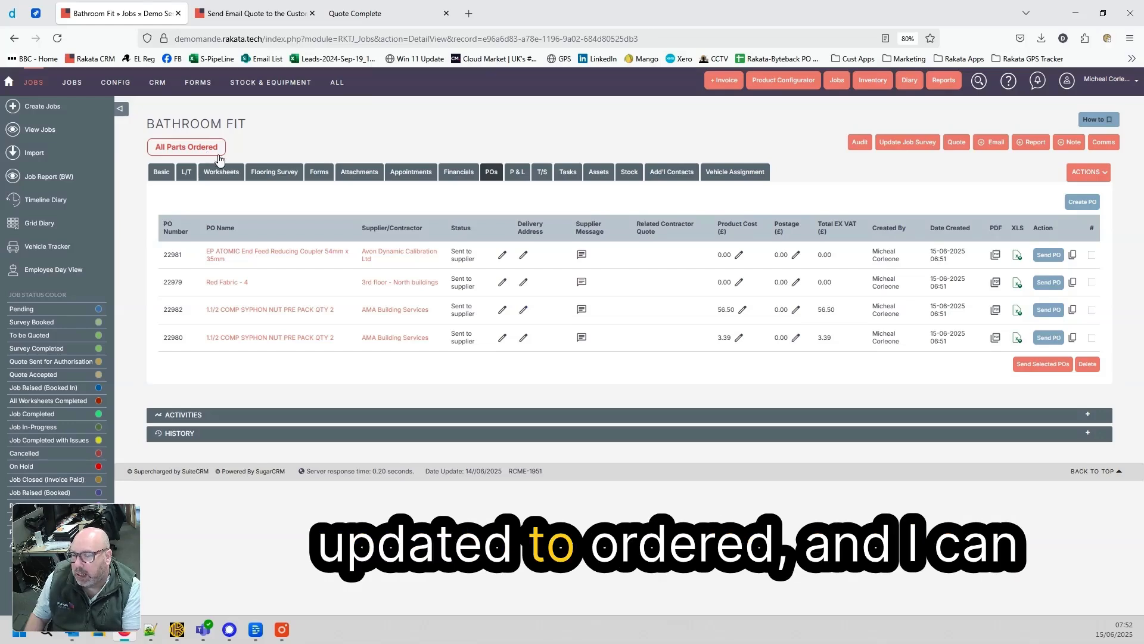
Step: In the job's stock orders, mark all 50 of the 50-quantity syphon nut pack order as delivered to Glasgow Warehouse, with its related PO set to Delivered
{"action": "left_click", "coordinate": [629, 174]}
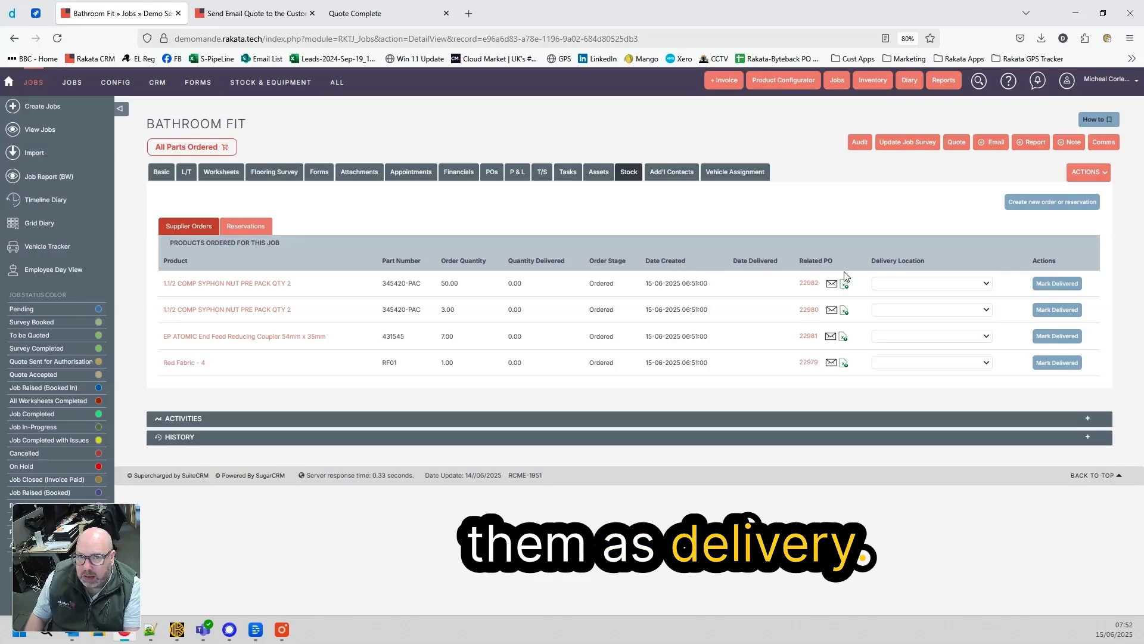
{"action": "left_click", "coordinate": [1057, 285]}
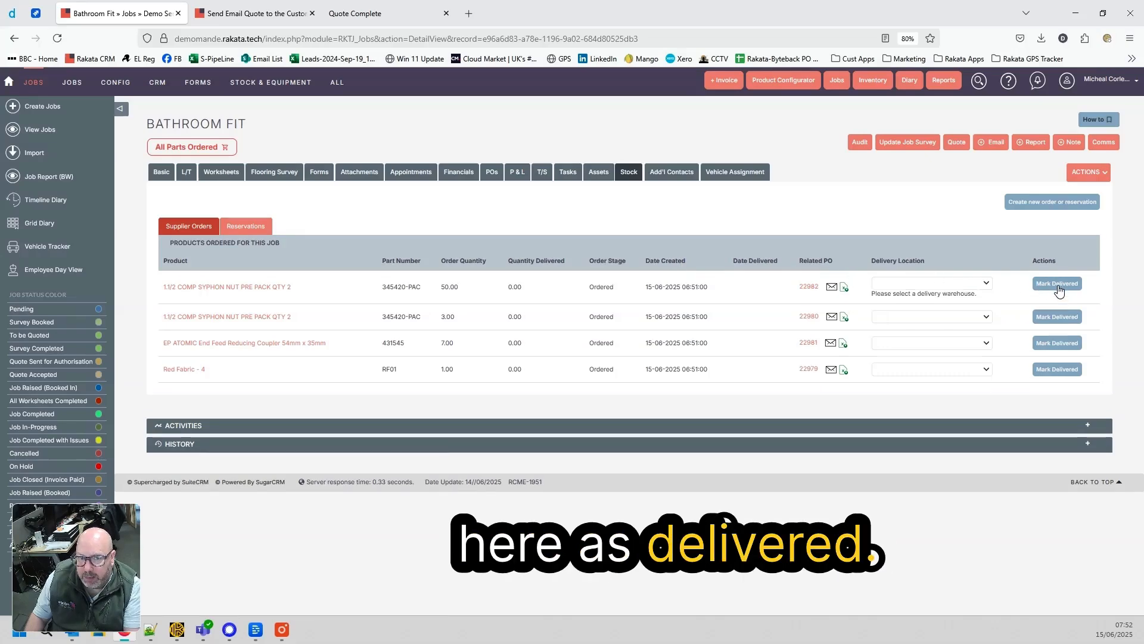
{"action": "left_click", "coordinate": [914, 284]}
{"action": "left_click", "coordinate": [930, 308]}
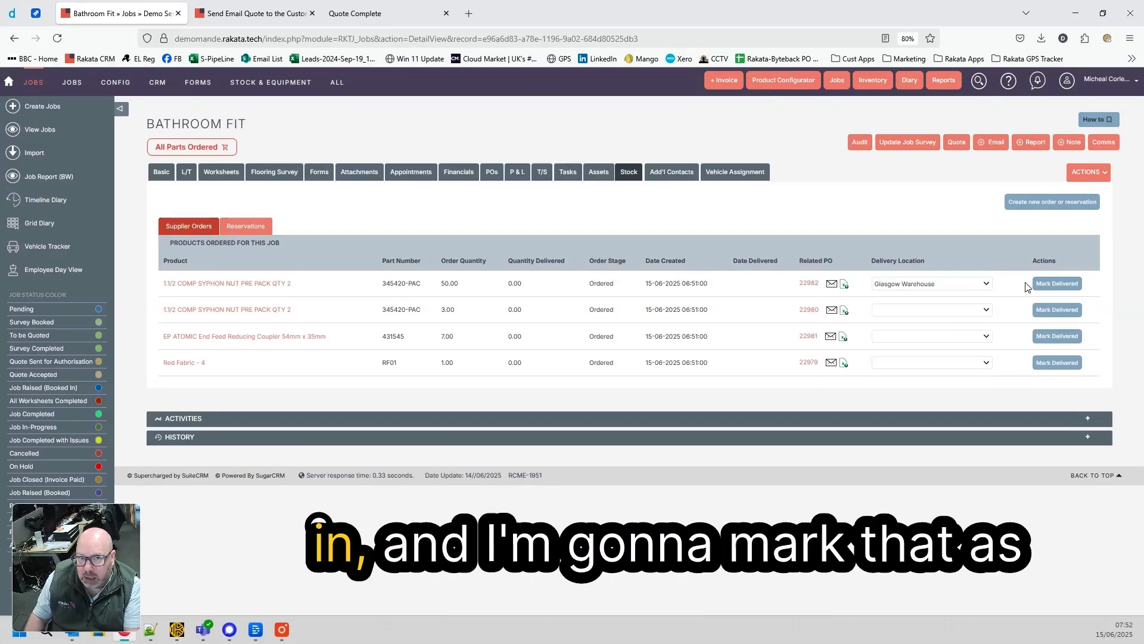
{"action": "left_click", "coordinate": [1047, 284]}
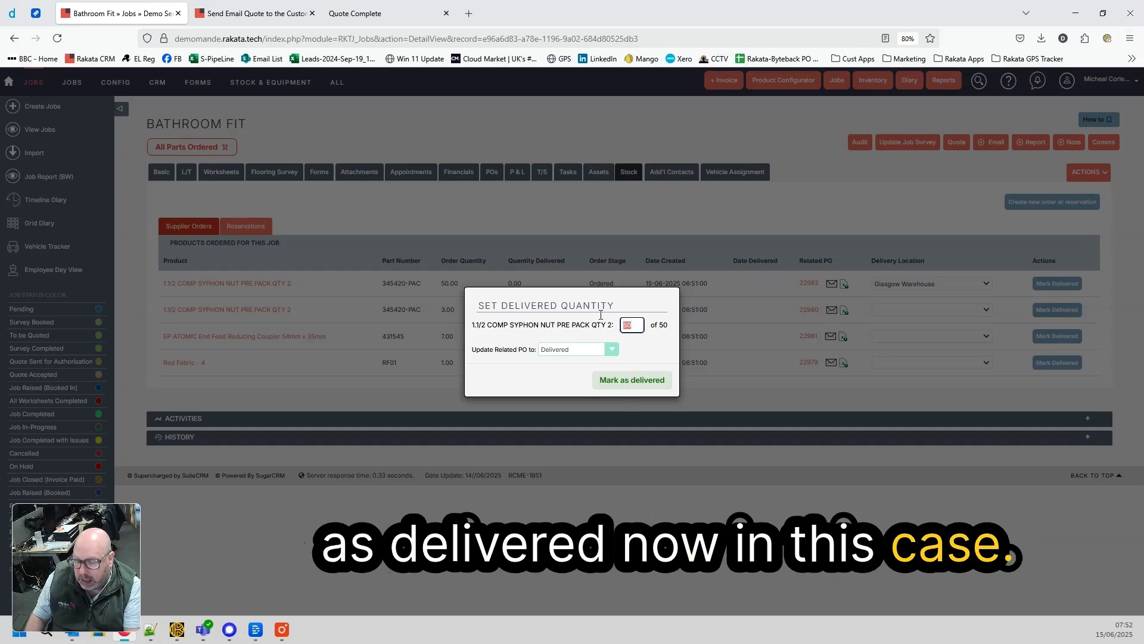
{"action": "left_click", "coordinate": [631, 381]}
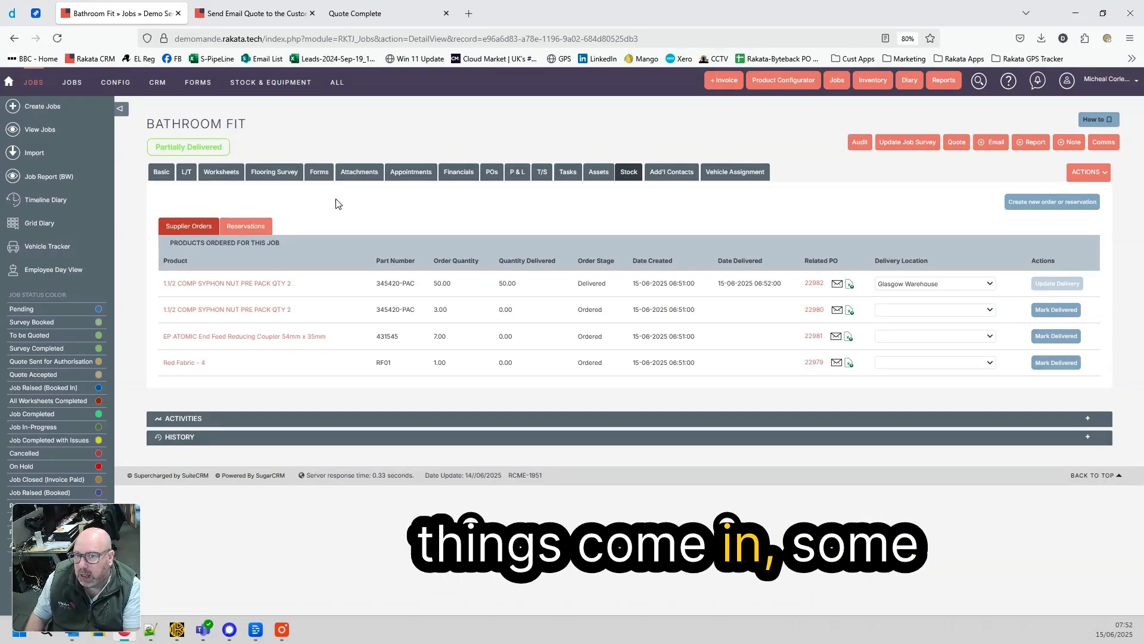
Step: Open the reducing coupler's purchase order from the job and examine its status, supplier message and desired delivery address, then close it
{"action": "left_click", "coordinate": [490, 174]}
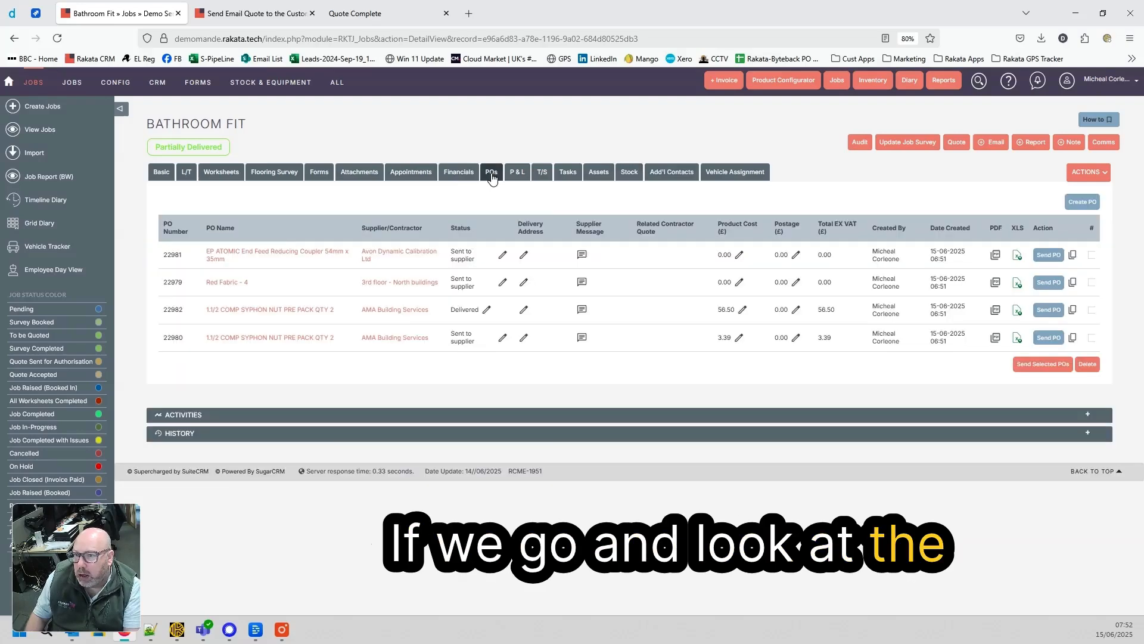
{"action": "left_click", "coordinate": [241, 257]}
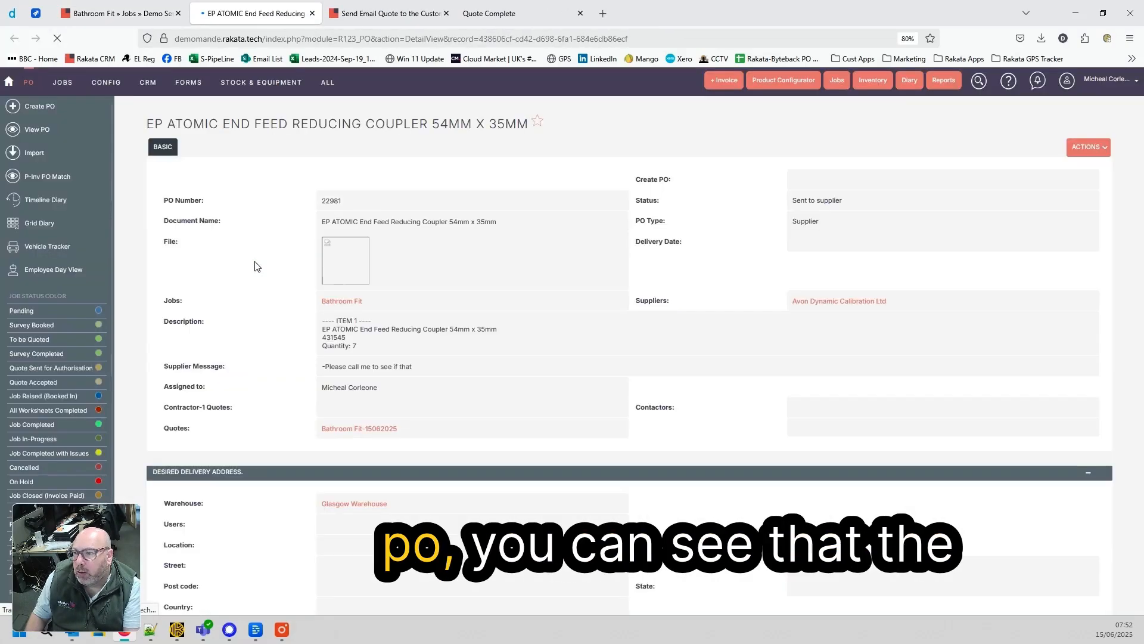
{"action": "scroll", "coordinate": [286, 298], "scroll_direction": "down", "scroll_amount": 3}
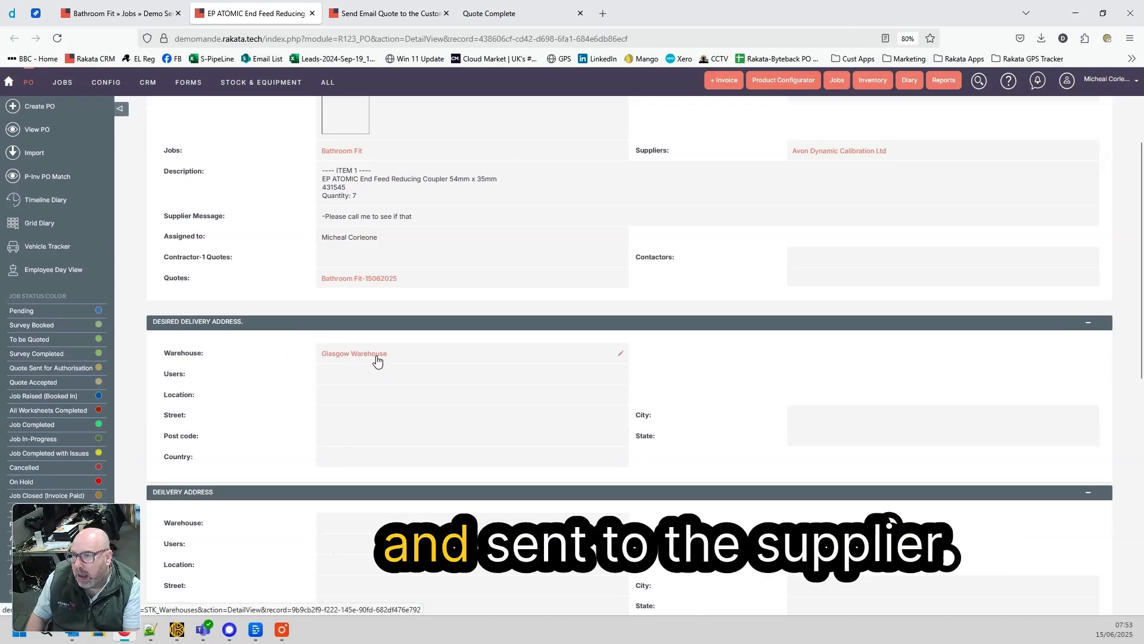
{"action": "scroll", "coordinate": [295, 360], "scroll_direction": "up", "scroll_amount": 3}
{"action": "scroll", "coordinate": [293, 358], "scroll_direction": "down", "scroll_amount": 8}
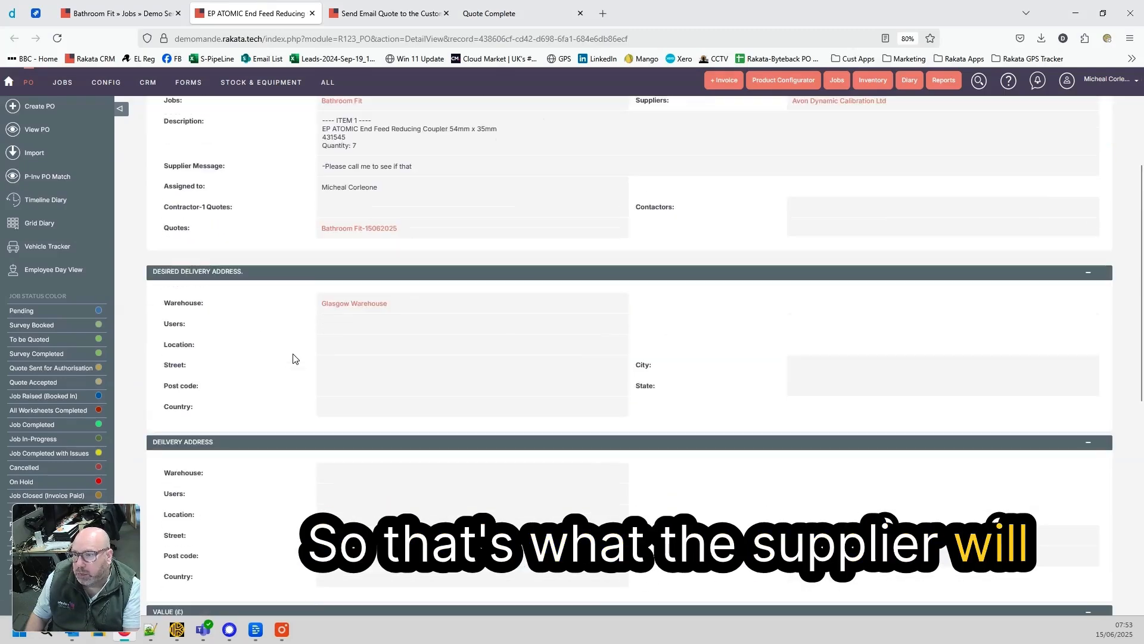
{"action": "scroll", "coordinate": [292, 352], "scroll_direction": "up", "scroll_amount": 8}
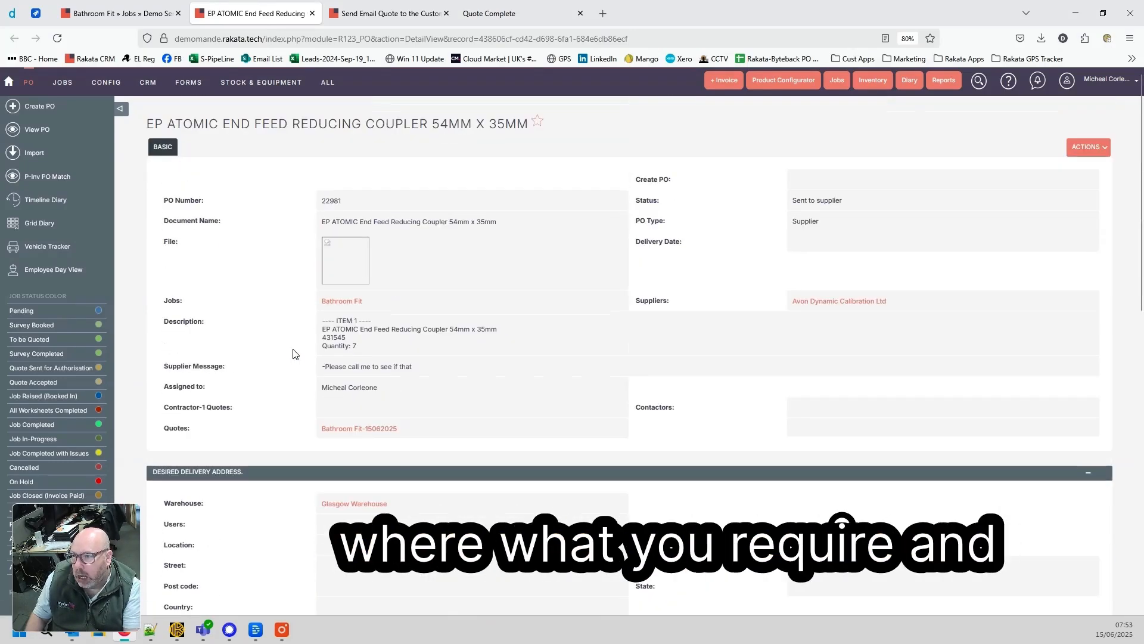
{"action": "scroll", "coordinate": [292, 353], "scroll_direction": "down", "scroll_amount": 3}
{"action": "scroll", "coordinate": [289, 350], "scroll_direction": "up", "scroll_amount": 1}
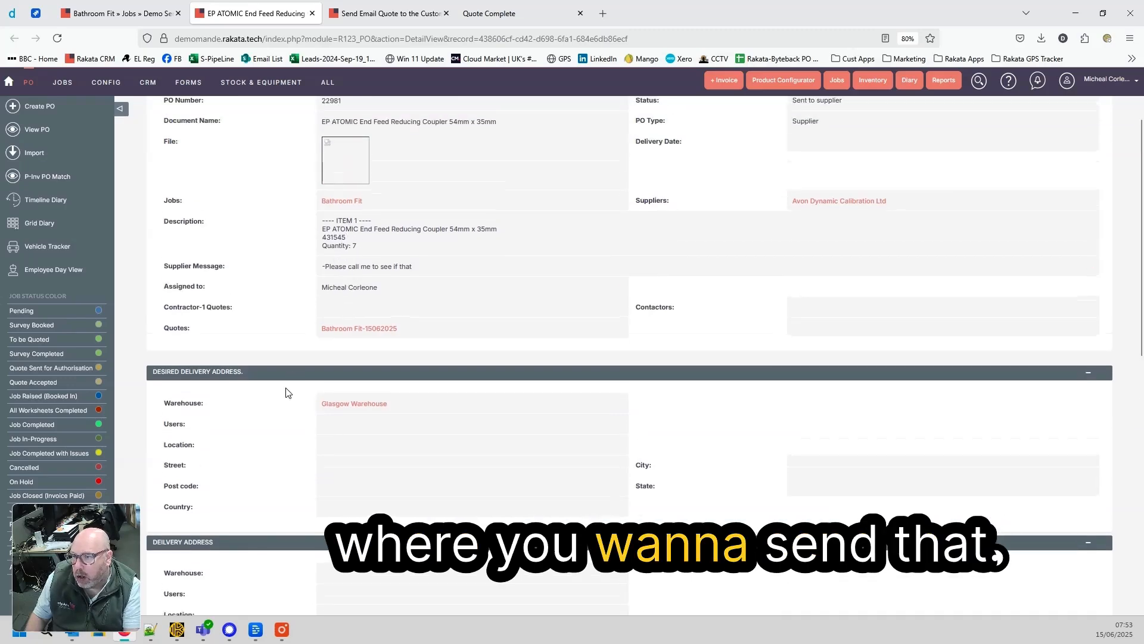
{"action": "left_click", "coordinate": [311, 14]}
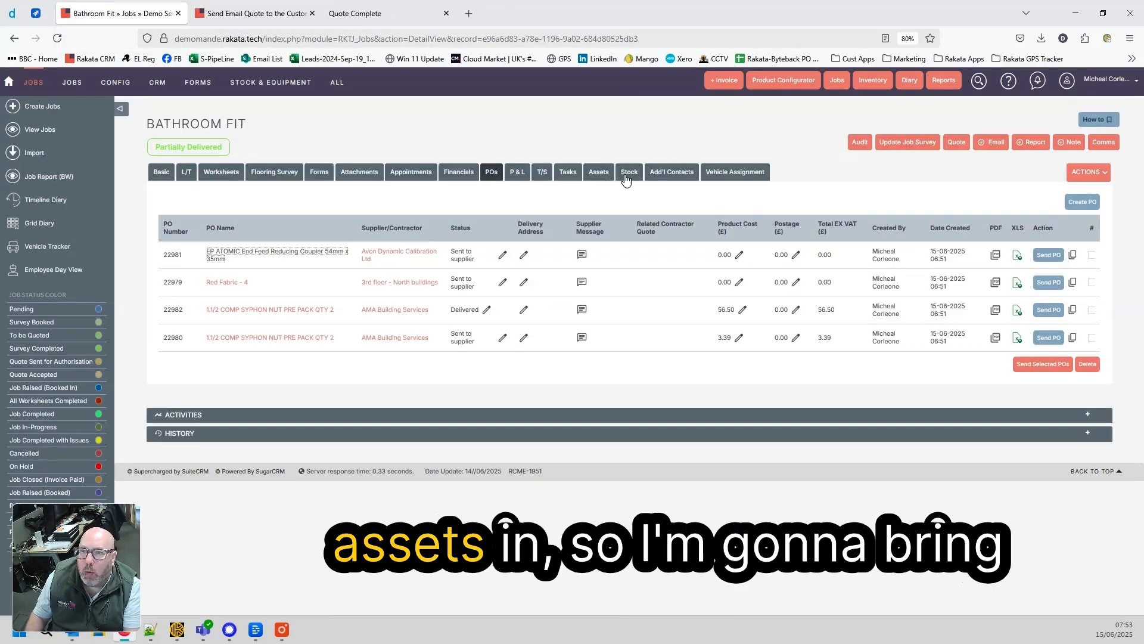
Step: Mark all 3 of the 3-quantity syphon nut pack stock order as delivered to Bristol Clothier Road, with its related PO set to Delivered
{"action": "left_click", "coordinate": [629, 172]}
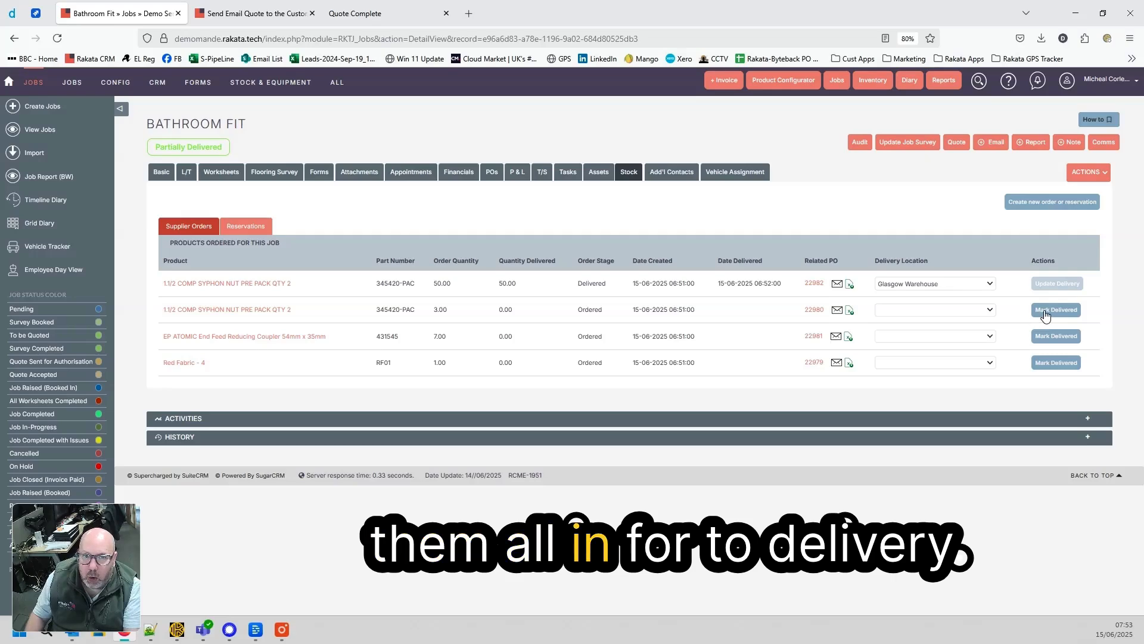
{"action": "left_click", "coordinate": [945, 310]}
{"action": "left_click", "coordinate": [921, 349]}
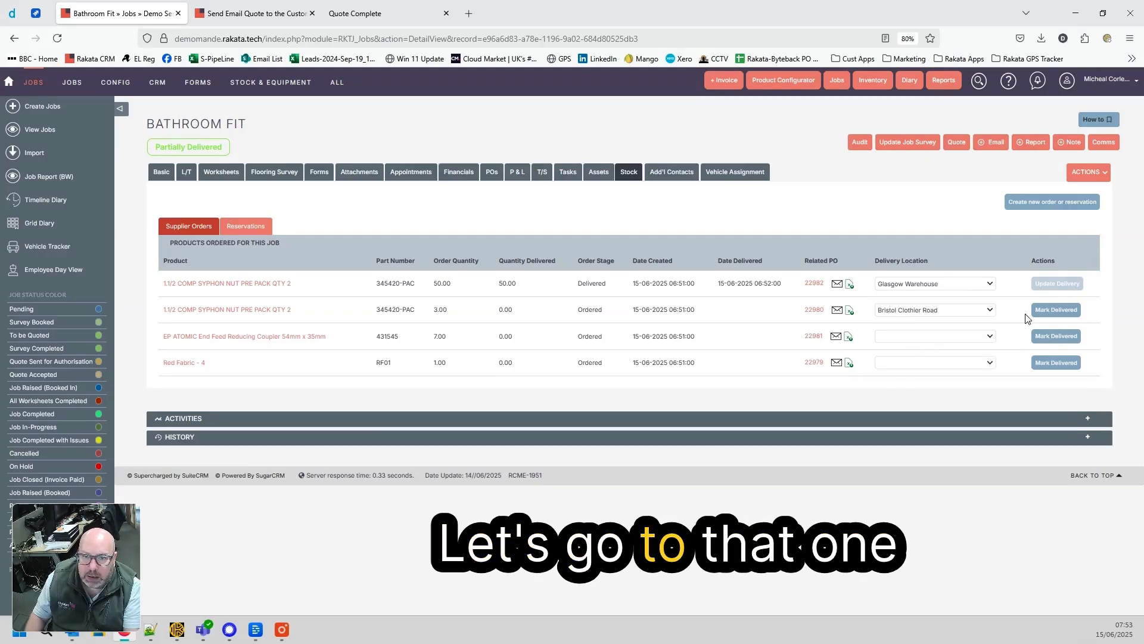
{"action": "left_click", "coordinate": [1040, 309]}
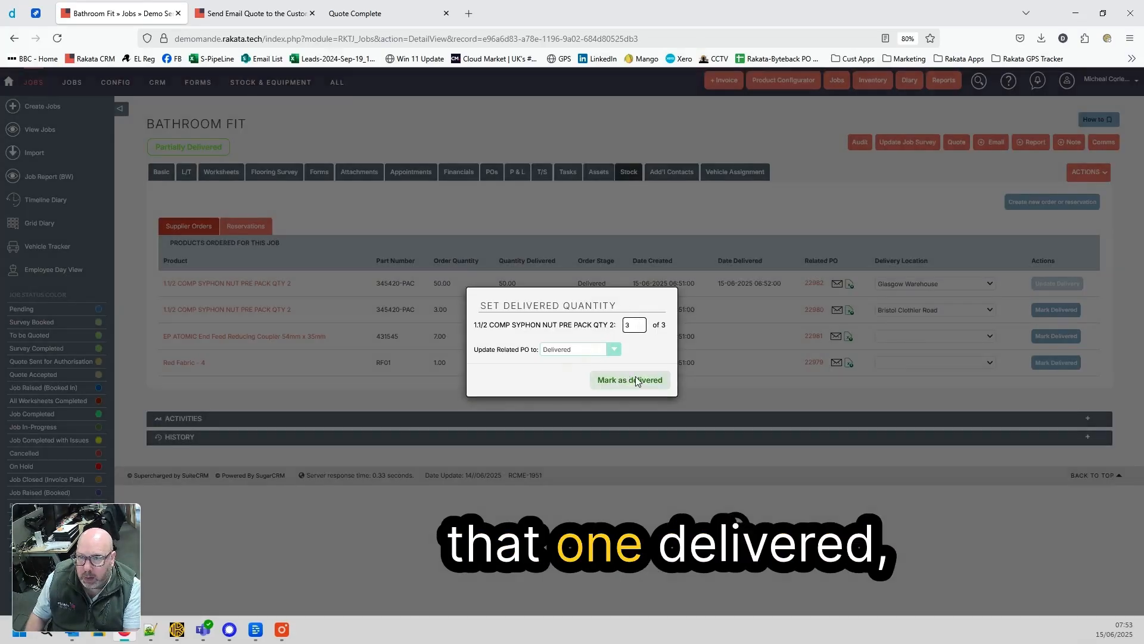
{"action": "left_click", "coordinate": [635, 380]}
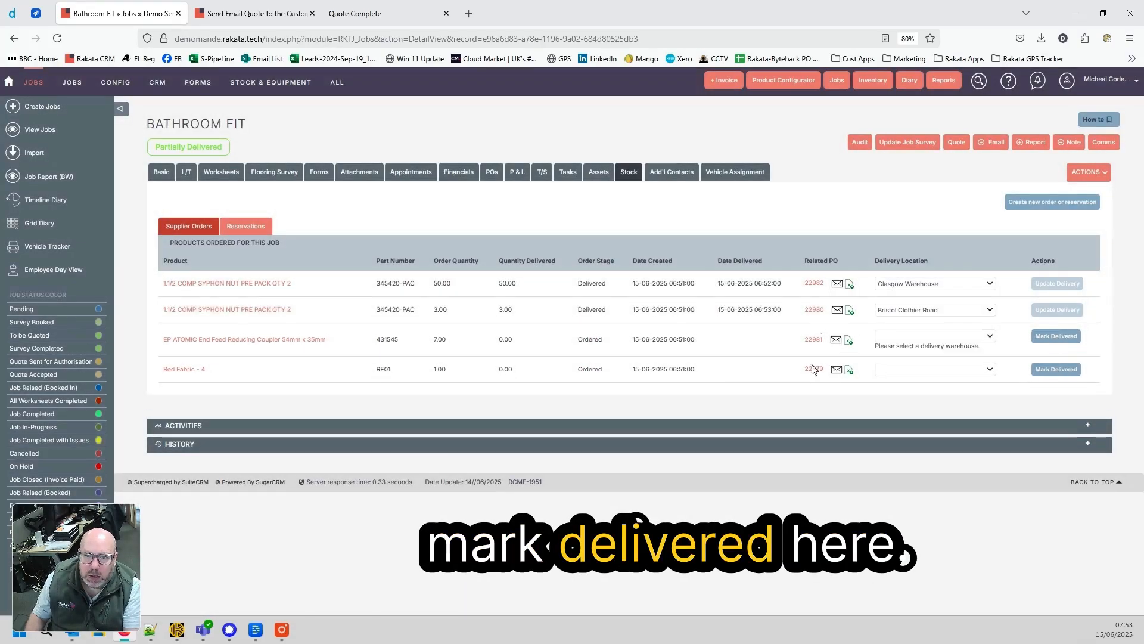
Step: Set the reducing coupler's delivery location to Glasgow Warehouse and mark all 7 as delivered
{"action": "left_click", "coordinate": [908, 336]}
{"action": "left_click", "coordinate": [906, 368]}
{"action": "left_click", "coordinate": [1051, 337]}
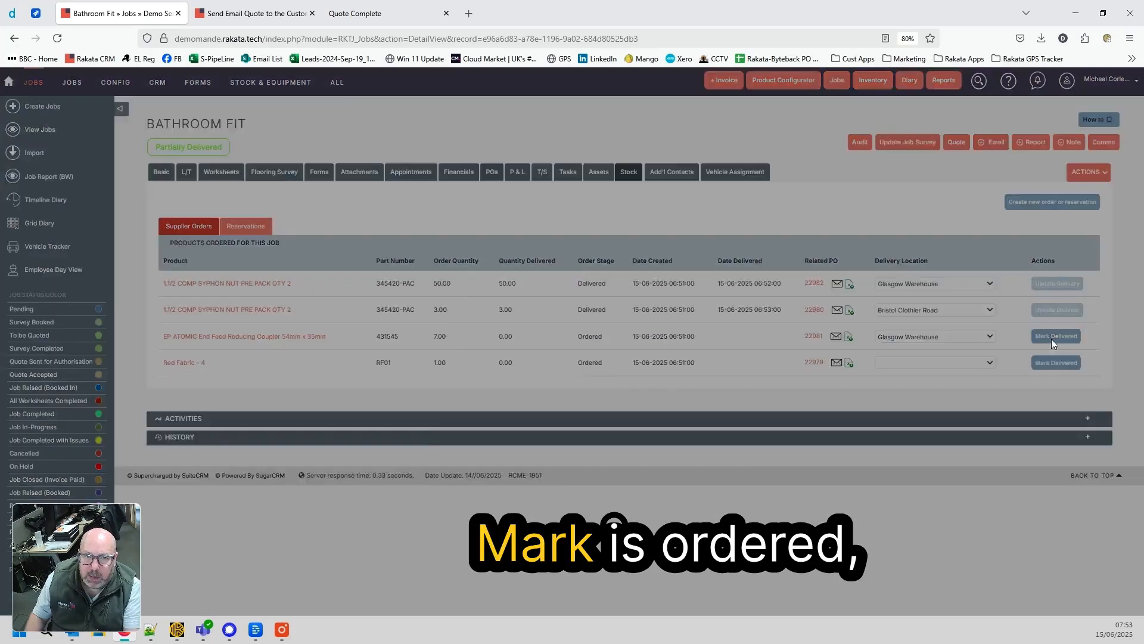
{"action": "left_click", "coordinate": [646, 383]}
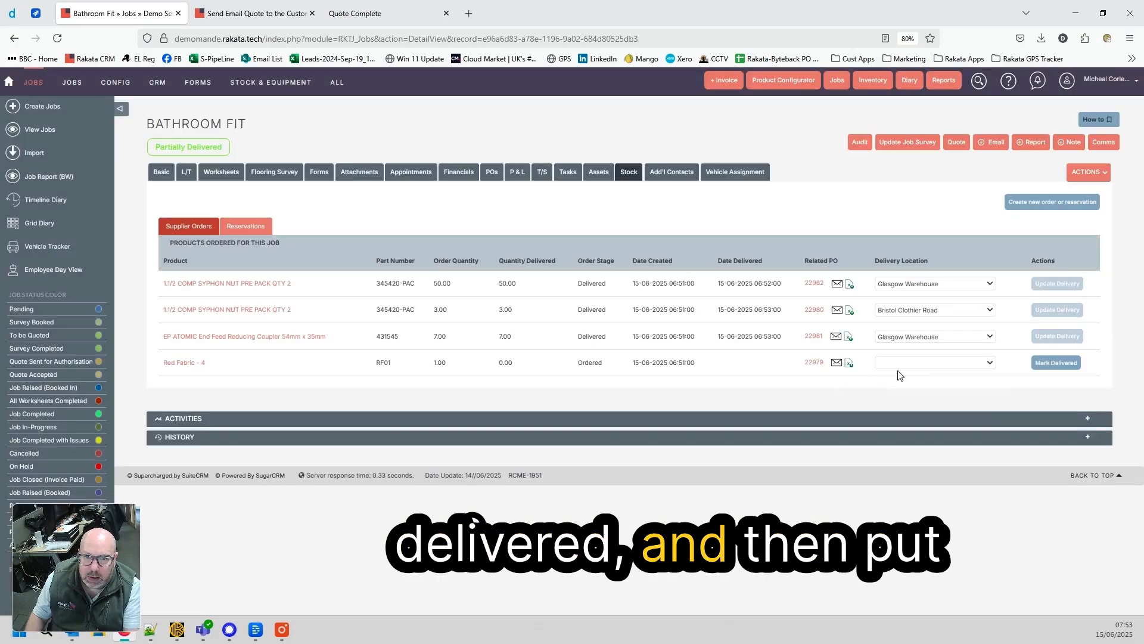
Step: Set the Red Fabric order's delivery location to Glasgow Warehouse and mark its 1 unit as delivered, with the related PO set to Delivered
{"action": "left_click", "coordinate": [917, 364]}
{"action": "left_click", "coordinate": [917, 391]}
{"action": "left_click", "coordinate": [1052, 363]}
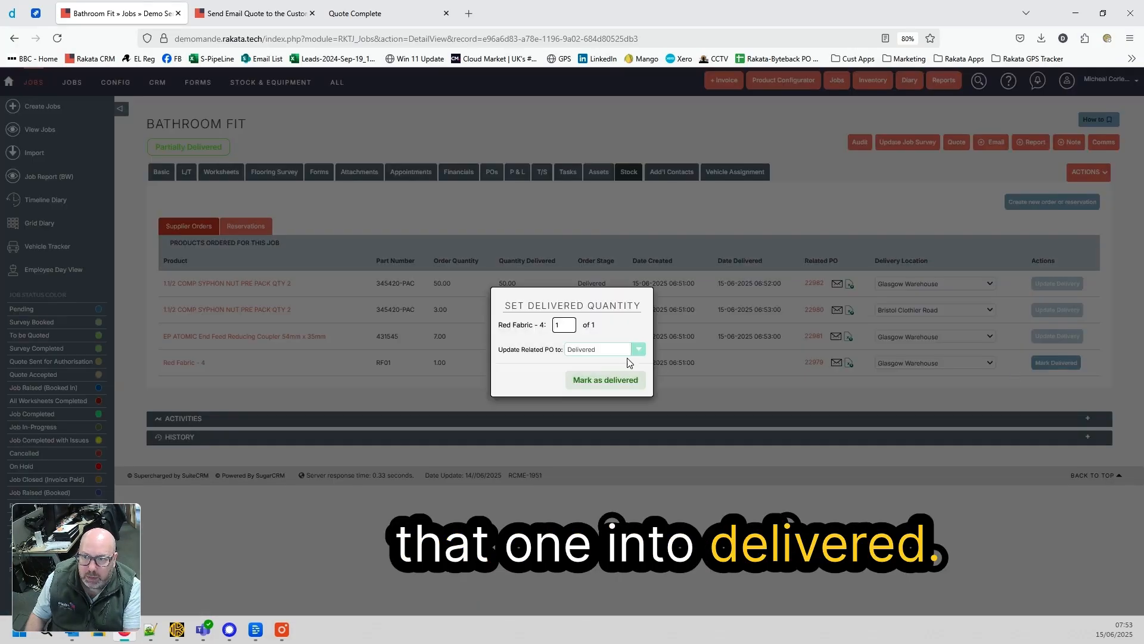
{"action": "left_click", "coordinate": [604, 379]}
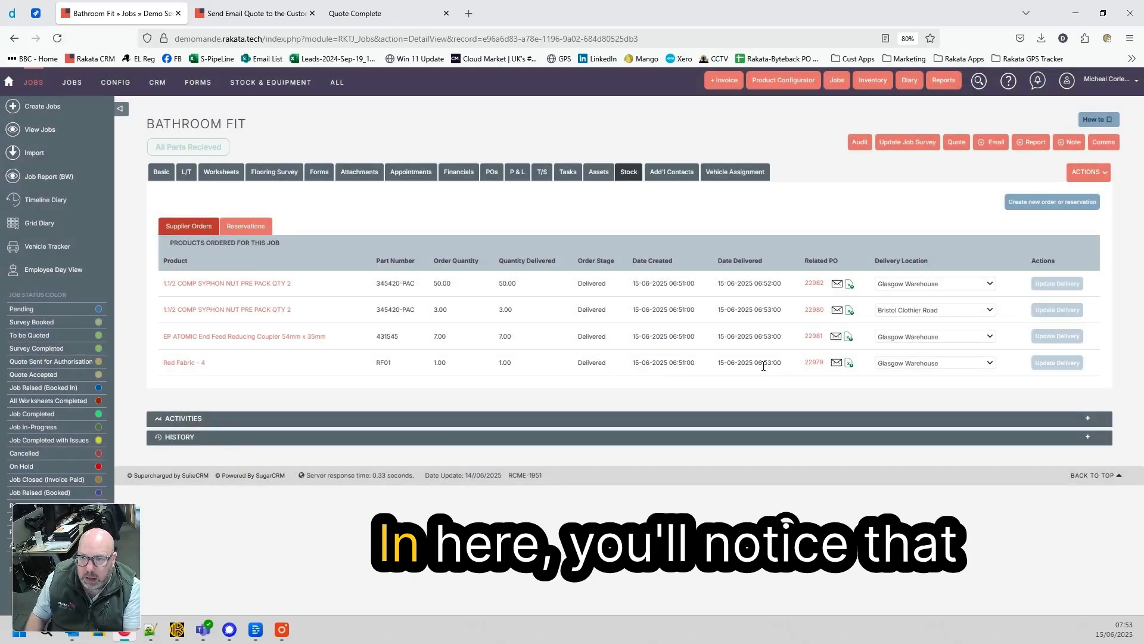